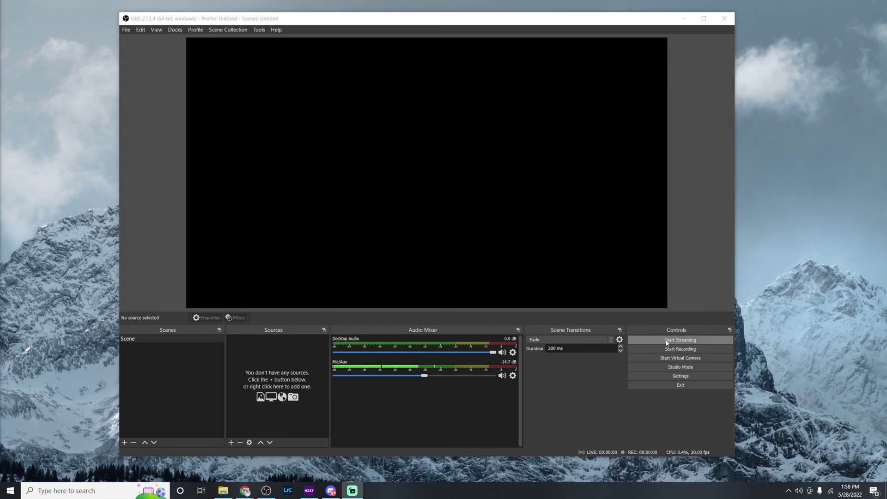
Turn on 'Snap Sources to horizontal and vertical center' in the General settings and apply it
left_click(664, 376)
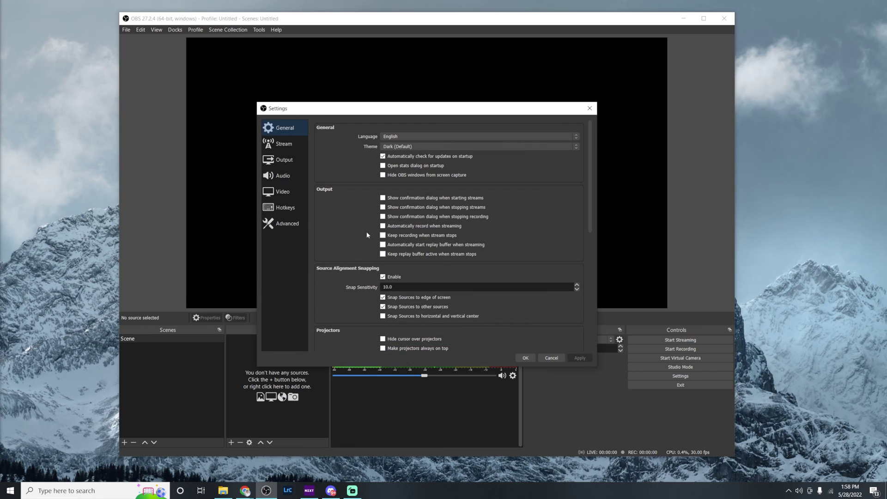
scroll(400, 225, "down", 3)
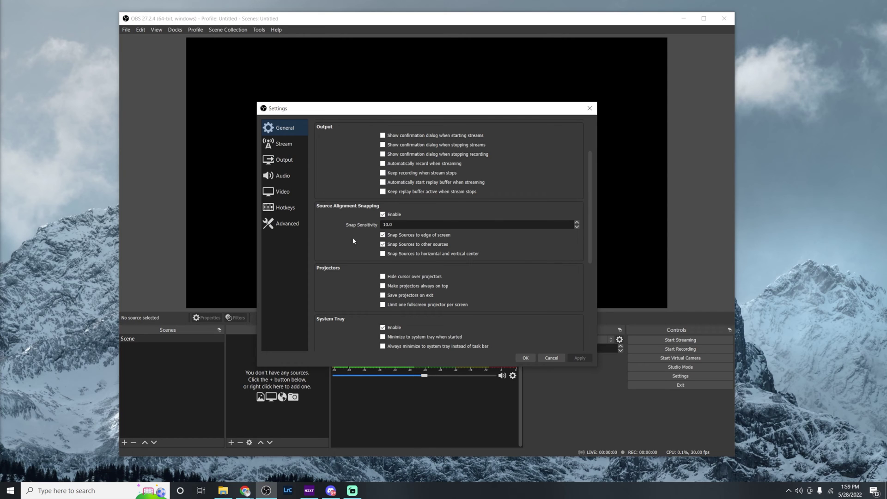
left_click(382, 254)
left_click(581, 360)
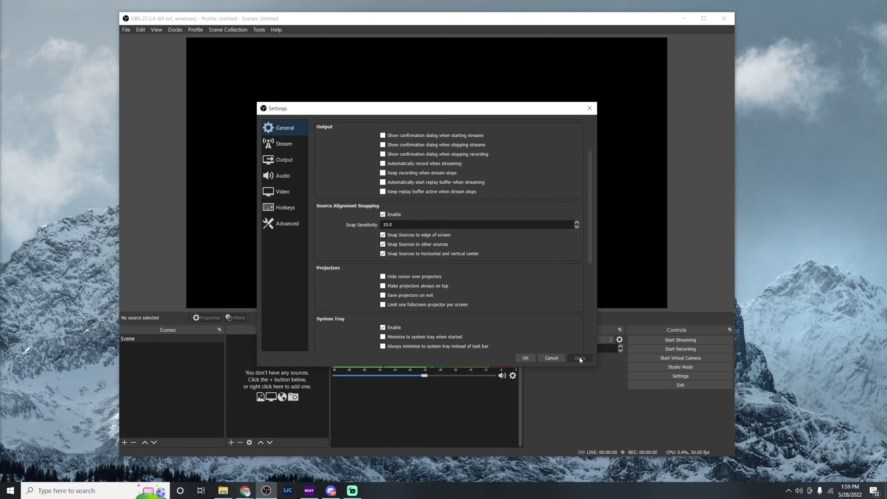
Set the output resolution to 1920x1080 with the Lanczos downscale filter, then apply and close settings
left_click(293, 194)
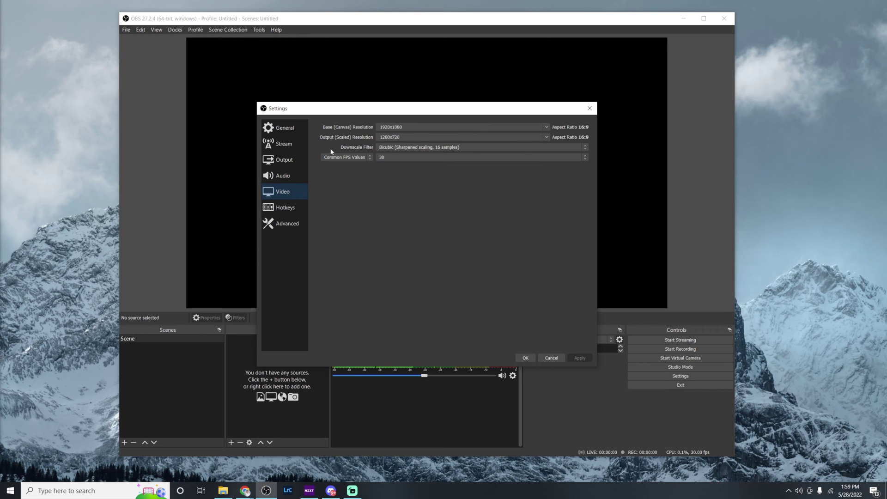
left_click(546, 137)
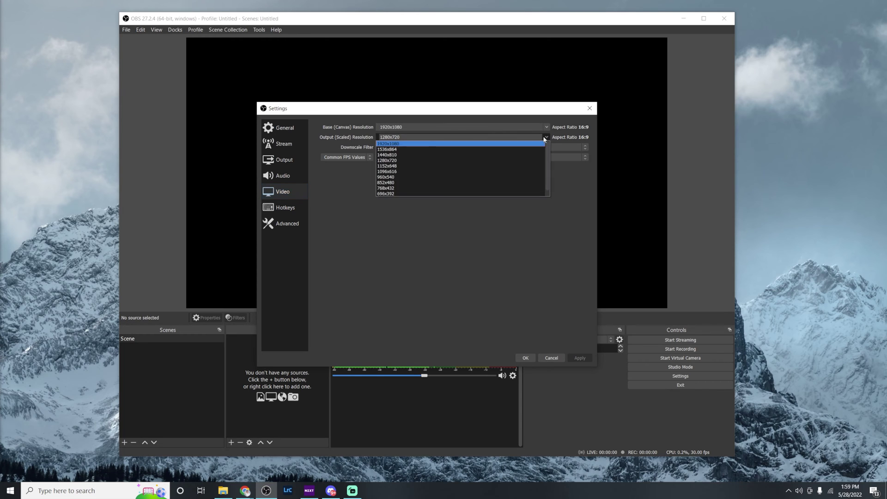
left_click(409, 145)
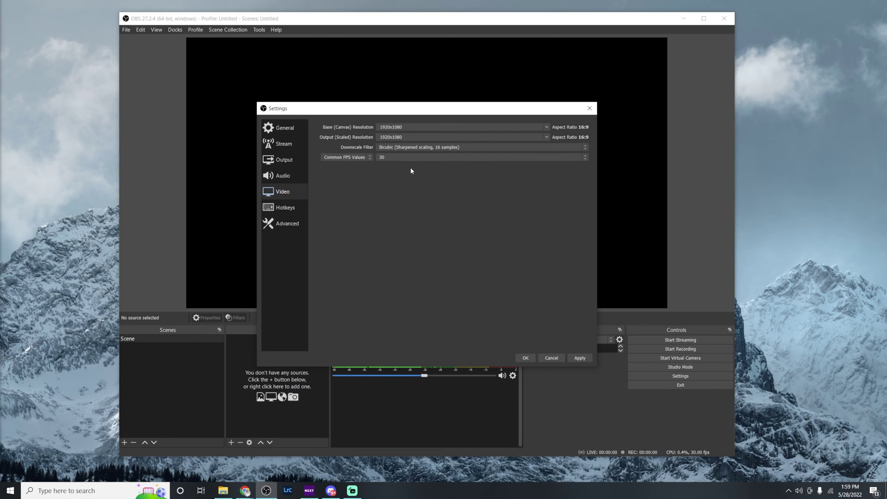
left_click(459, 148)
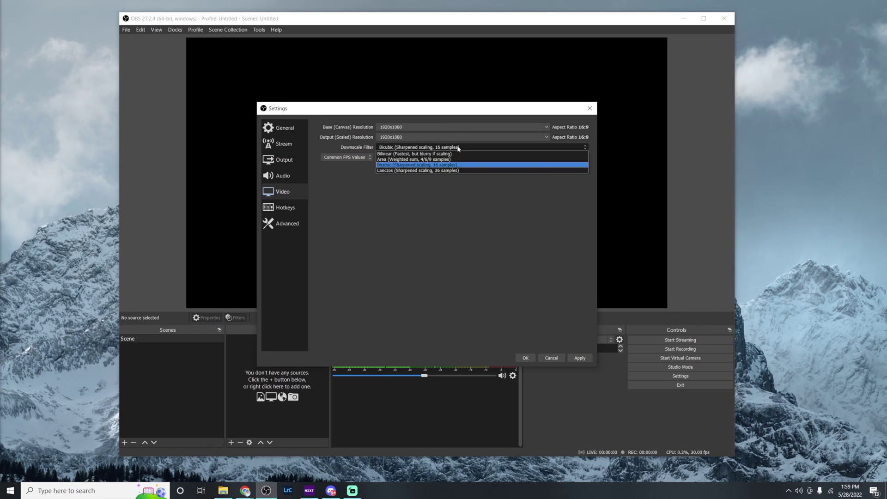
left_click(437, 171)
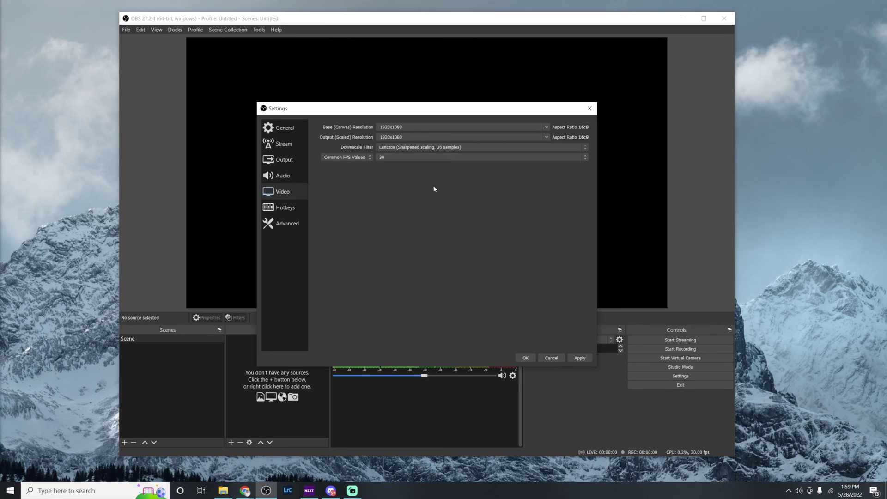
left_click(576, 359)
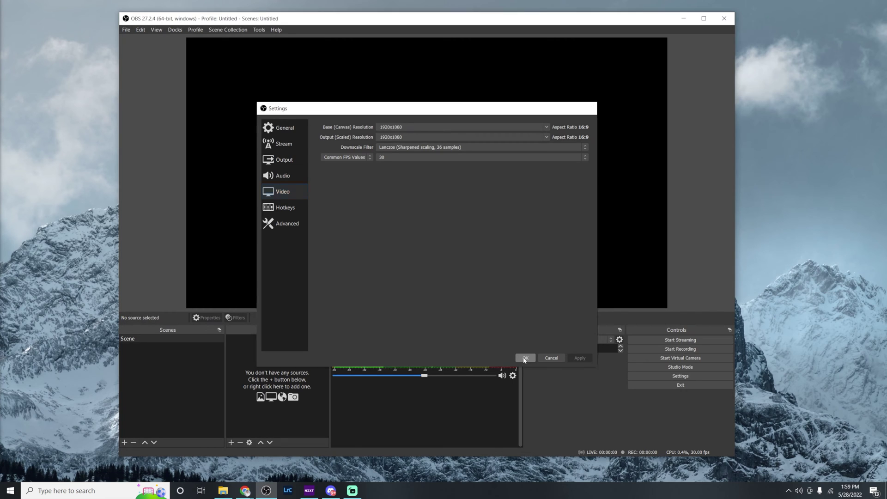
left_click(524, 358)
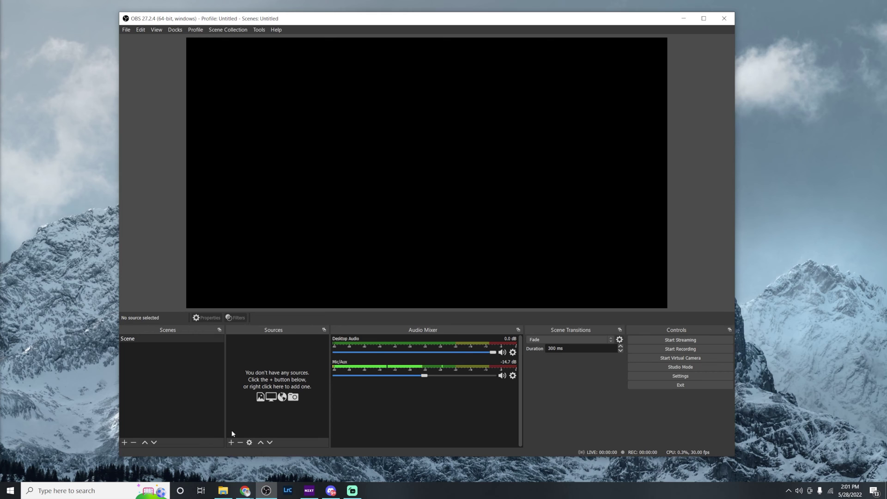
Add a Video Capture Device source named 'Card Cam' and open its device list
left_click(231, 442)
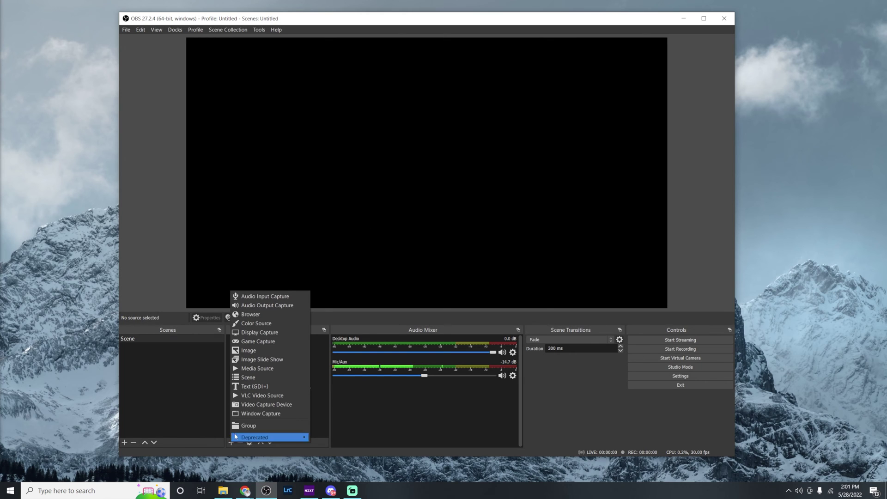
left_click(252, 406)
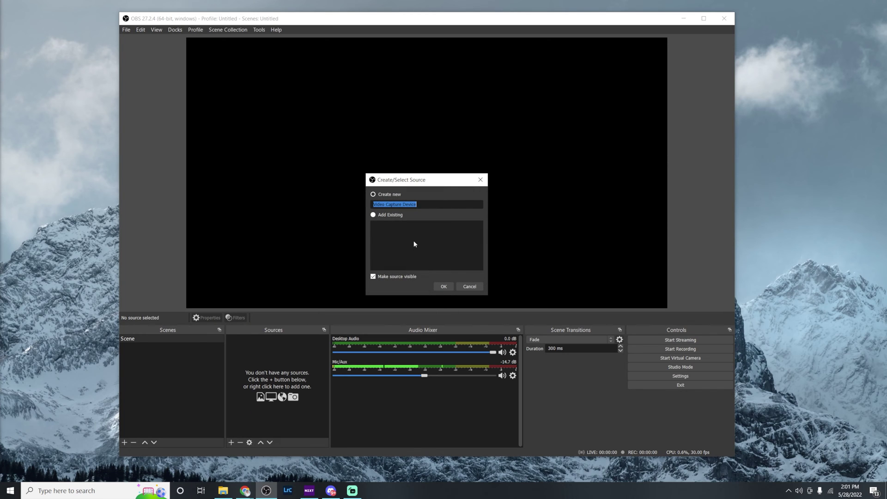
key("BackSpace")
type("Cae")
type("d Cam")
left_click(442, 286)
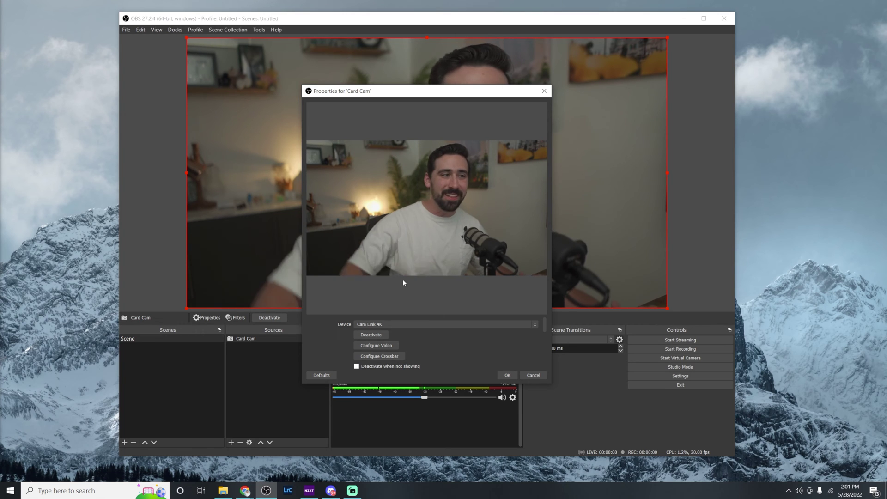
left_click_drag(480, 91, 772, 74)
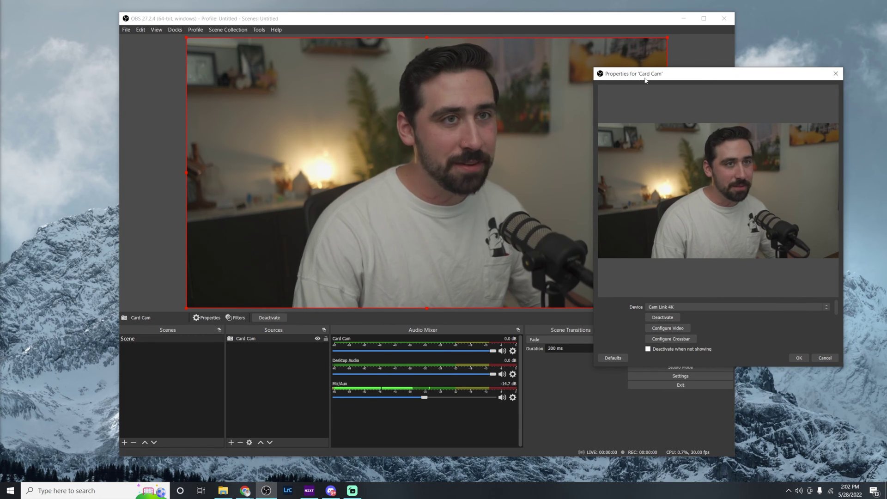
left_click_drag(646, 79, 350, 69)
left_click(369, 295)
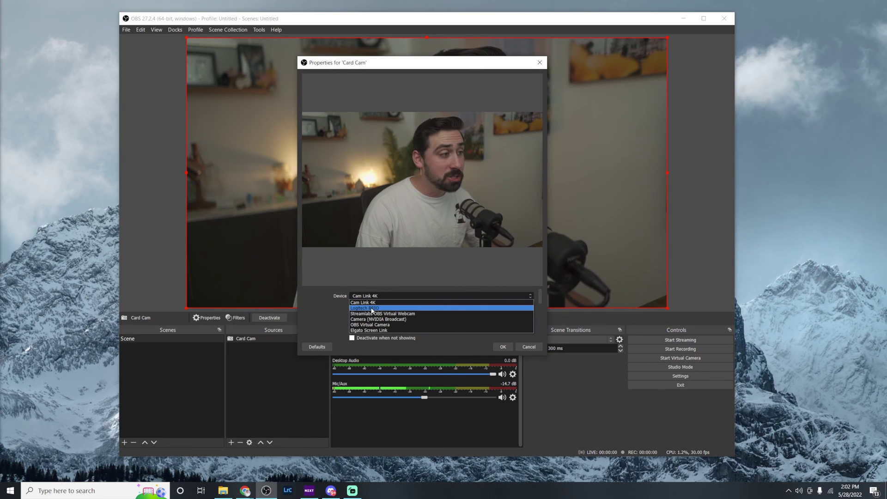
Set Card Cam to the Logitech BRIO at a custom 1920x1080 resolution and confirm
left_click(368, 308)
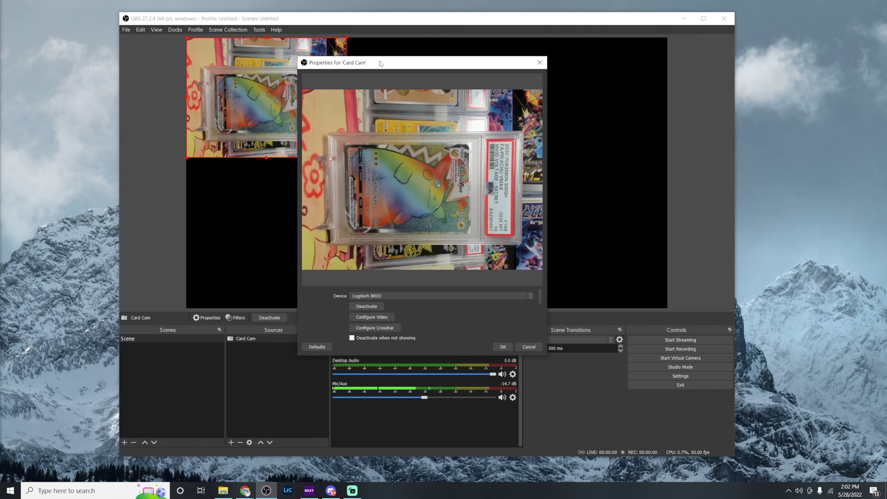
left_click_drag(379, 63, 652, 93)
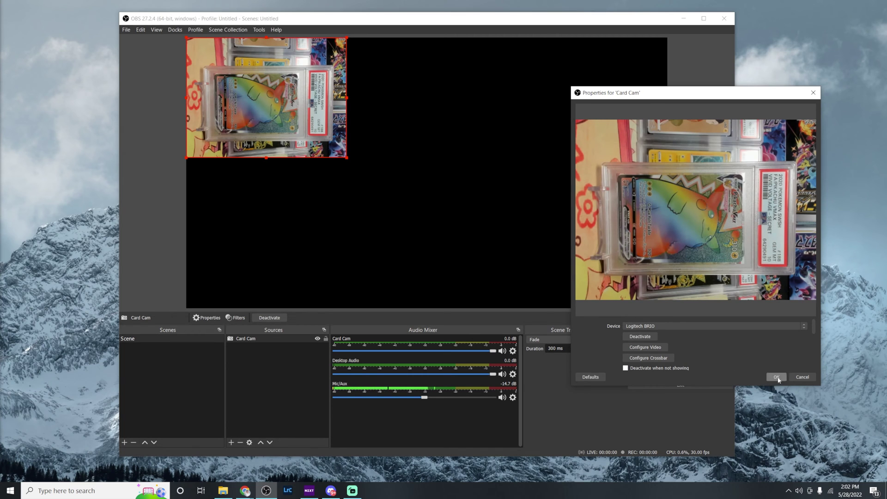
left_click_drag(639, 92, 471, 37)
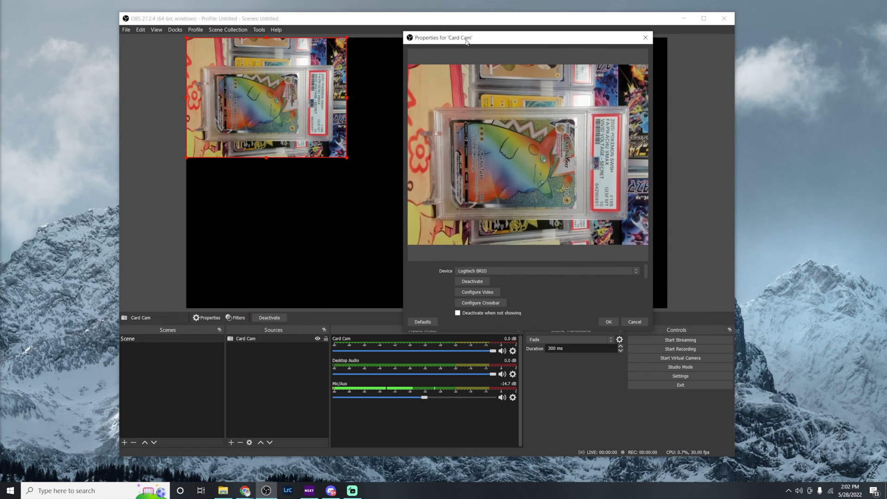
scroll(507, 290, "down", 3)
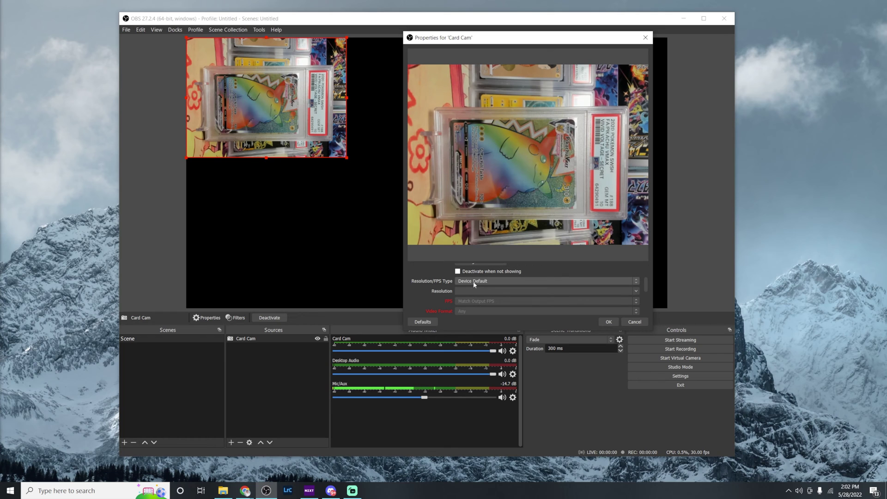
left_click(473, 285)
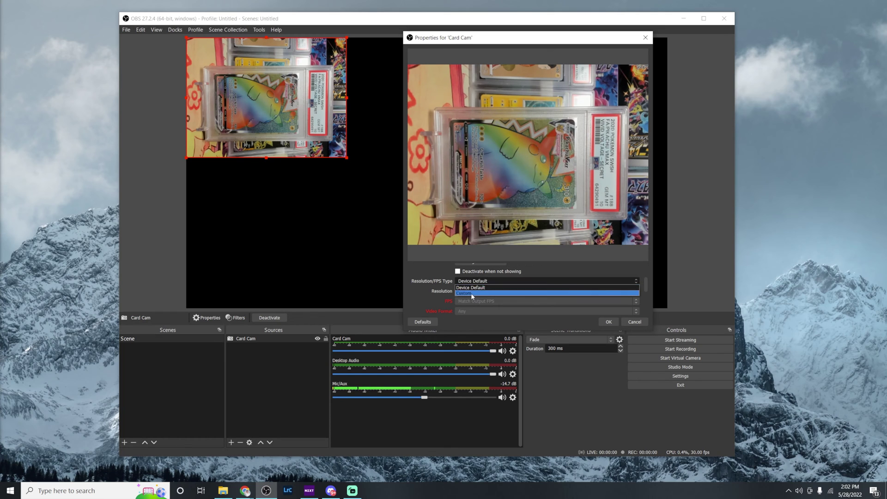
left_click(470, 293)
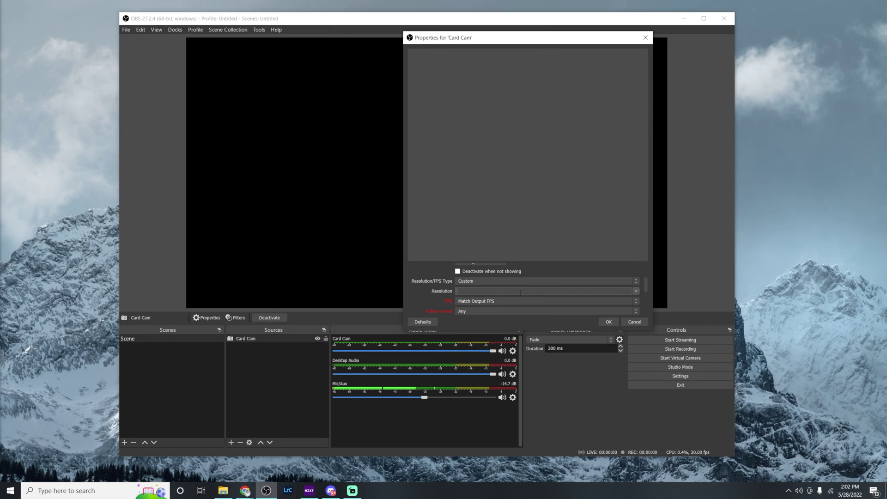
left_click(636, 292)
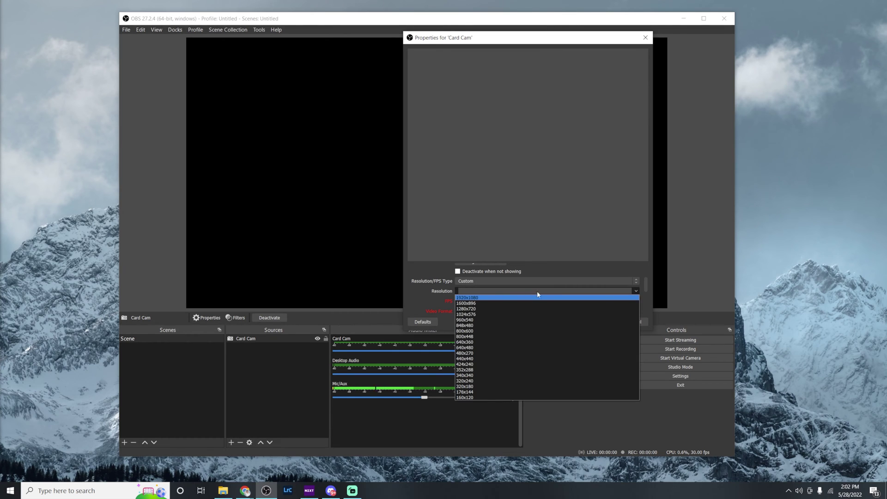
left_click(474, 298)
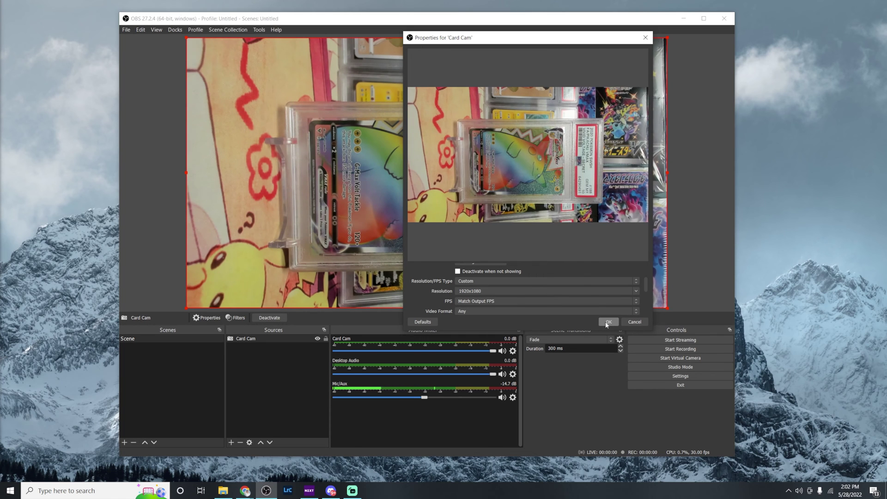
left_click(607, 322)
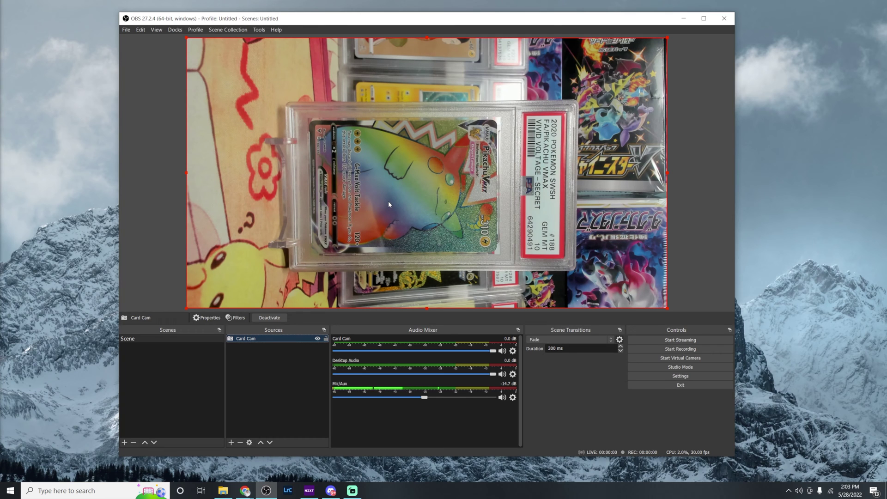
Bring up the preview context menu over the card camera image
right_click(356, 186)
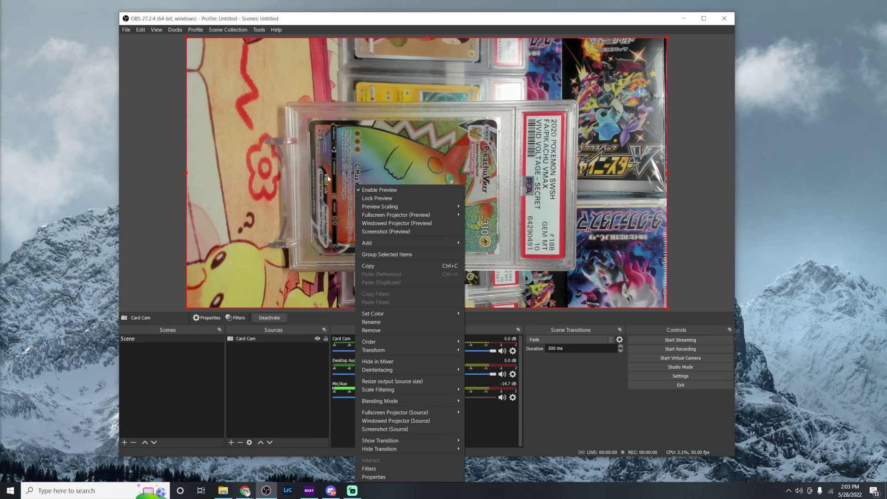
Rotate the Card Cam feed 90 degrees counter-clockwise so the card stands upright
left_click(329, 179)
right_click(336, 178)
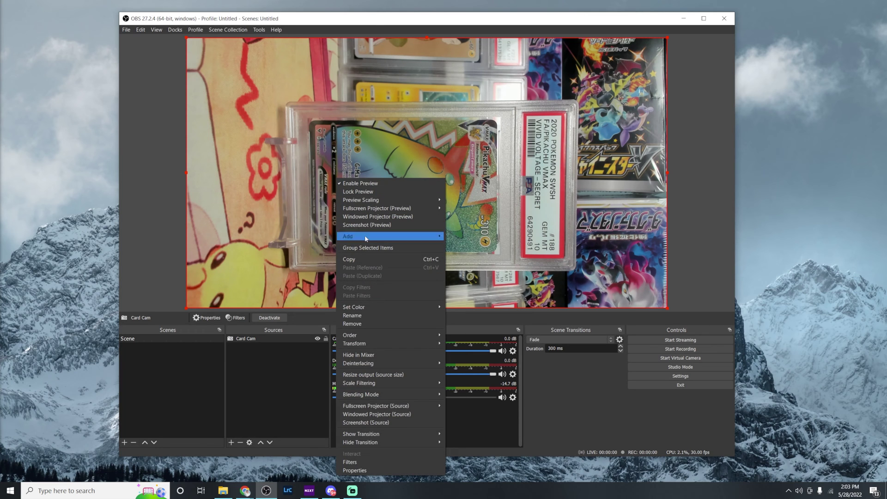
mouse_move(388, 344)
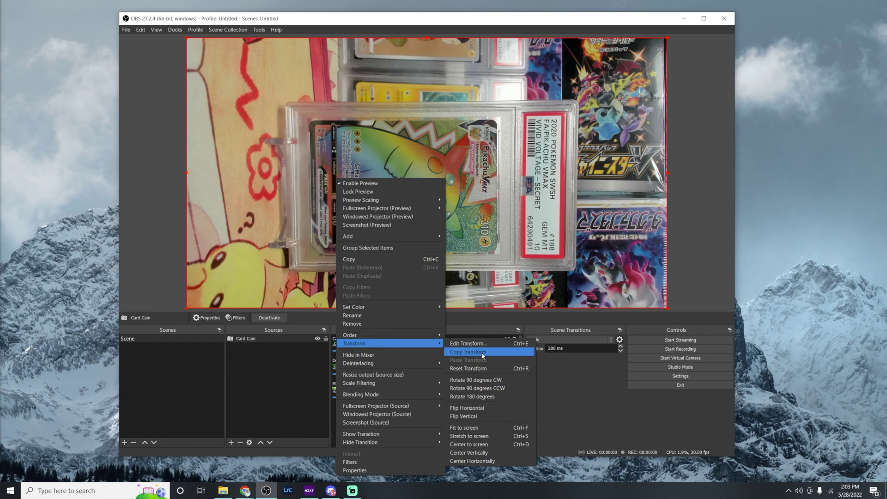
left_click(481, 391)
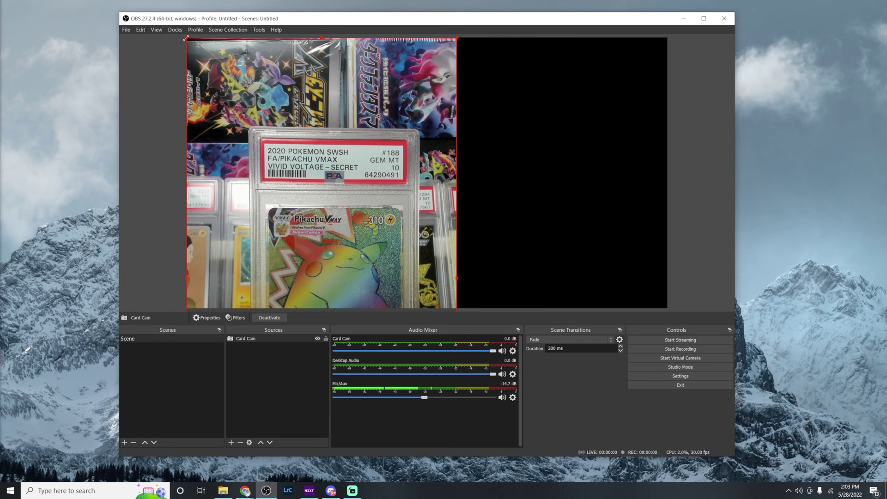
Resize the rotated Card Cam into a portrait strip spanning the full canvas height
left_click_drag(186, 38, 277, 200)
left_click_drag(358, 242, 413, 89)
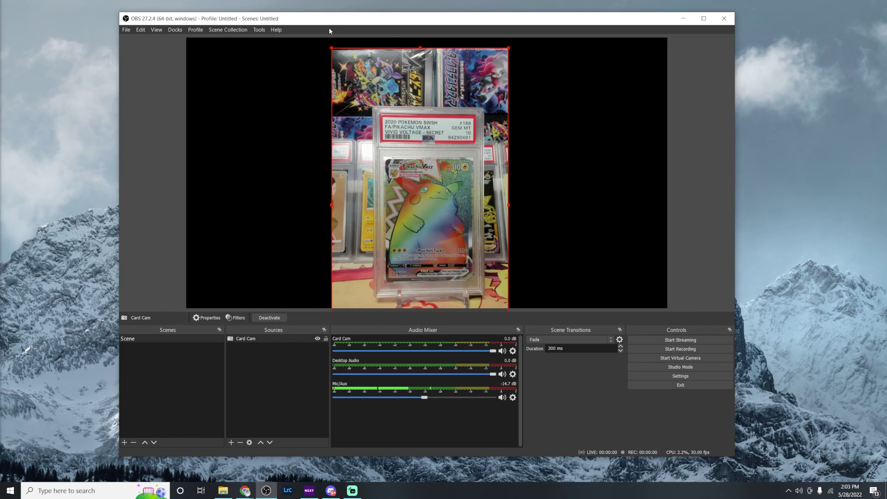
left_click_drag(331, 46, 380, 99)
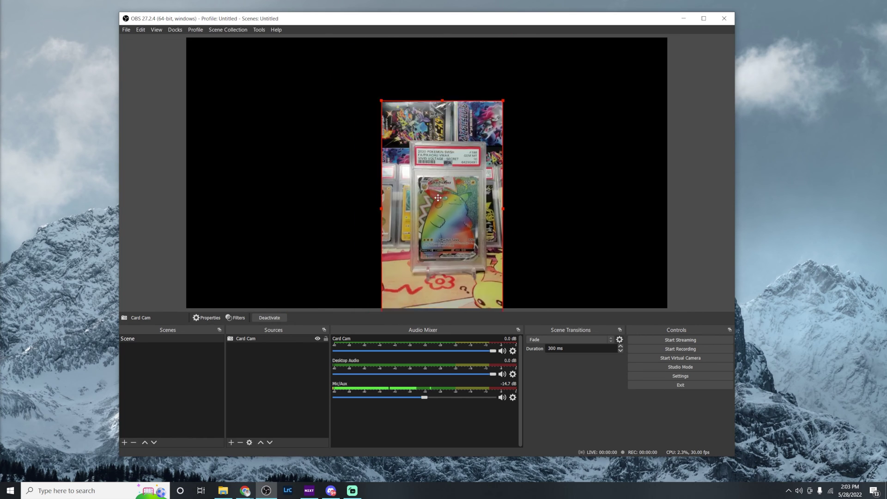
left_click_drag(439, 191, 413, 164)
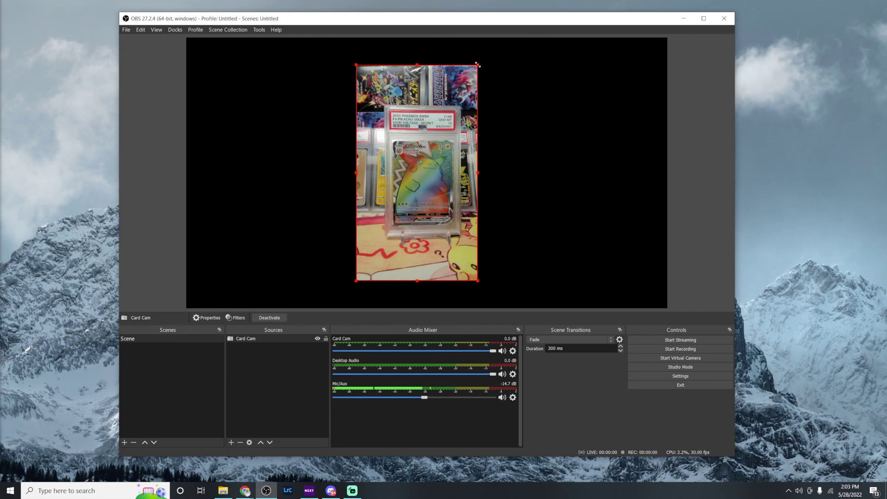
left_click_drag(477, 64, 491, 47)
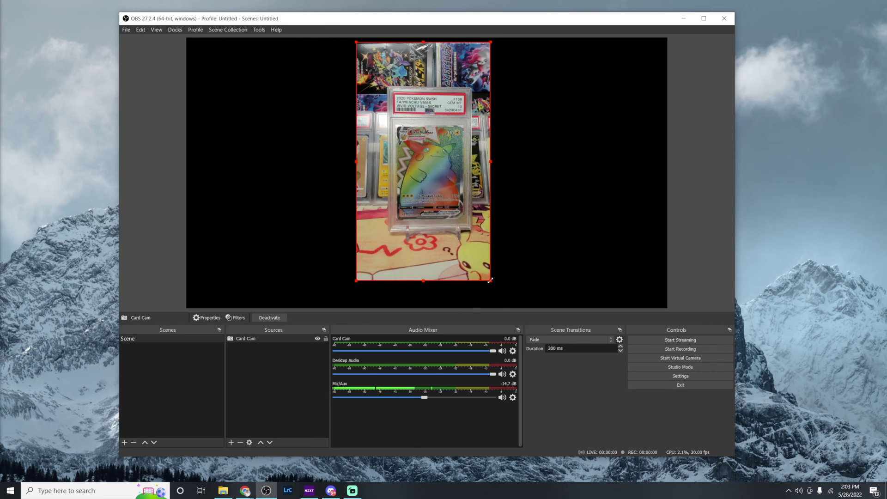
left_click_drag(490, 280, 506, 296)
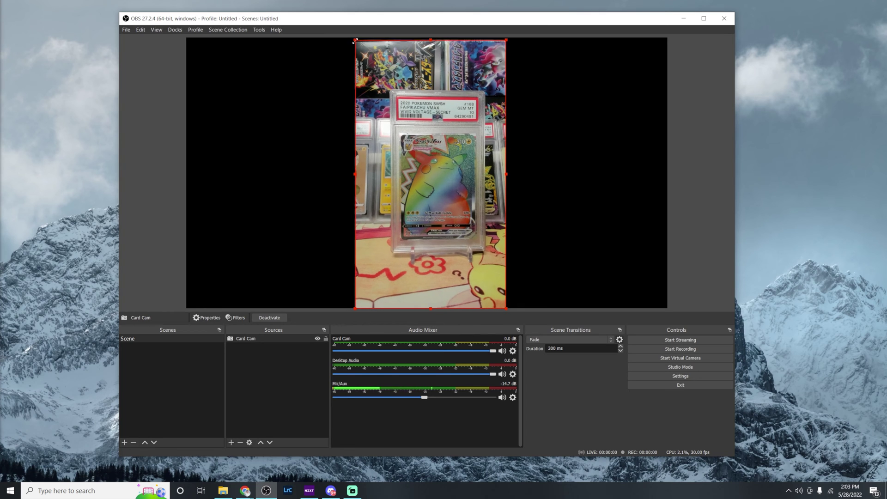
left_click_drag(355, 41, 356, 38)
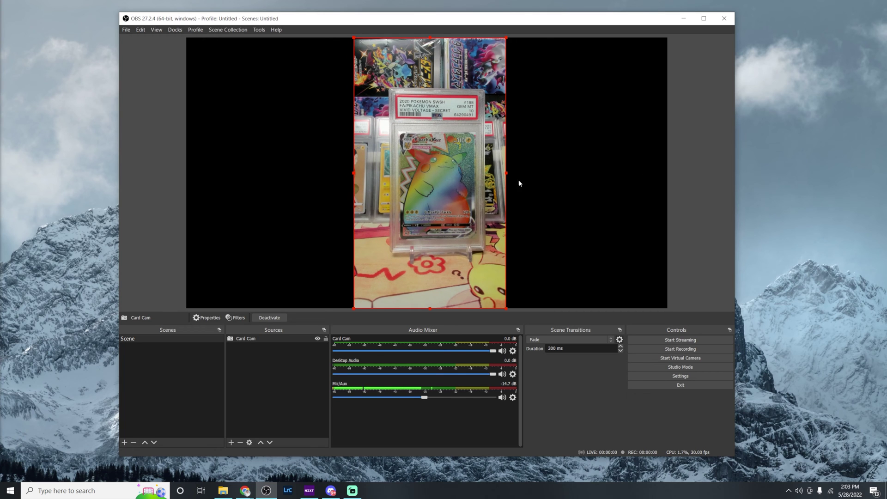
Center the Card Cam strip horizontally on the canvas and deselect it
left_click_drag(451, 174, 447, 174)
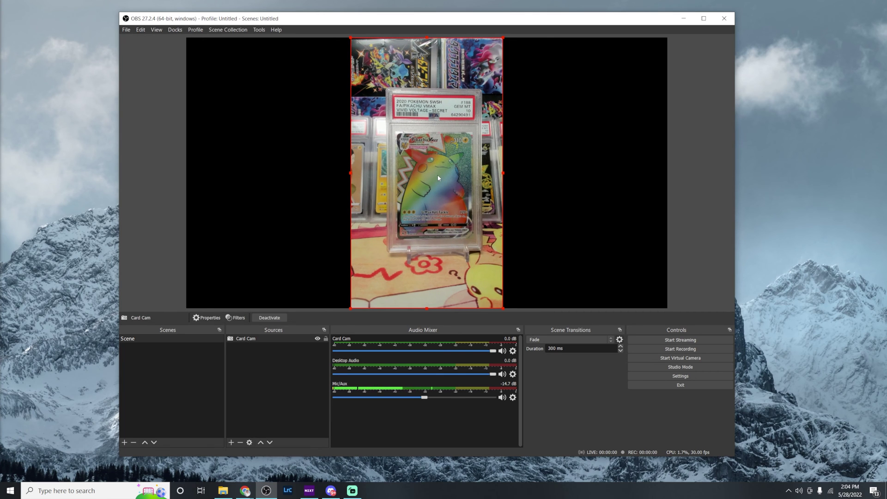
right_click(441, 176)
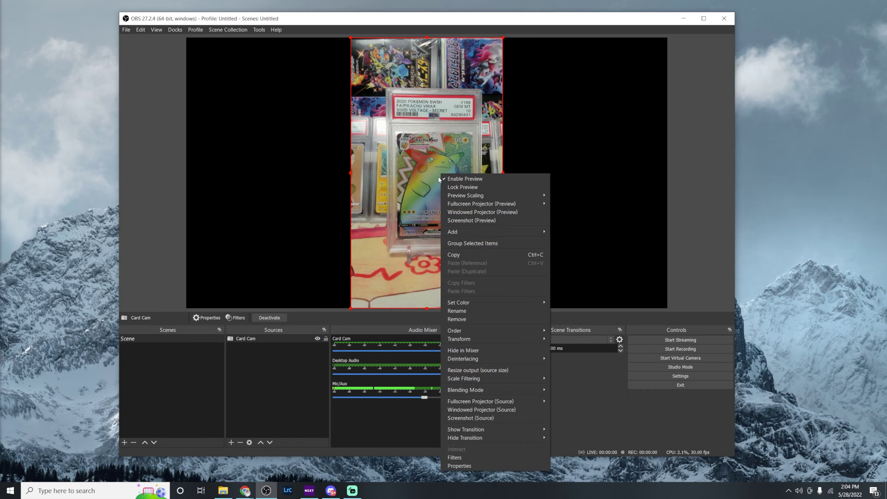
mouse_move(469, 342)
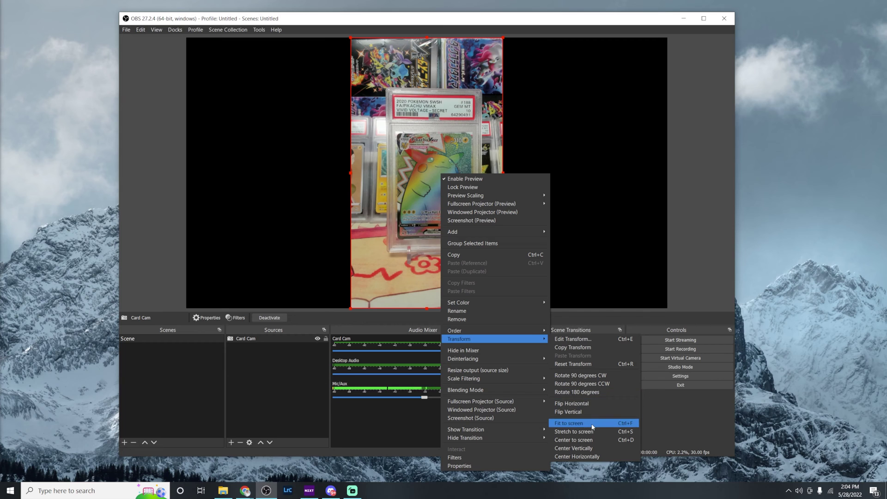
left_click(577, 441)
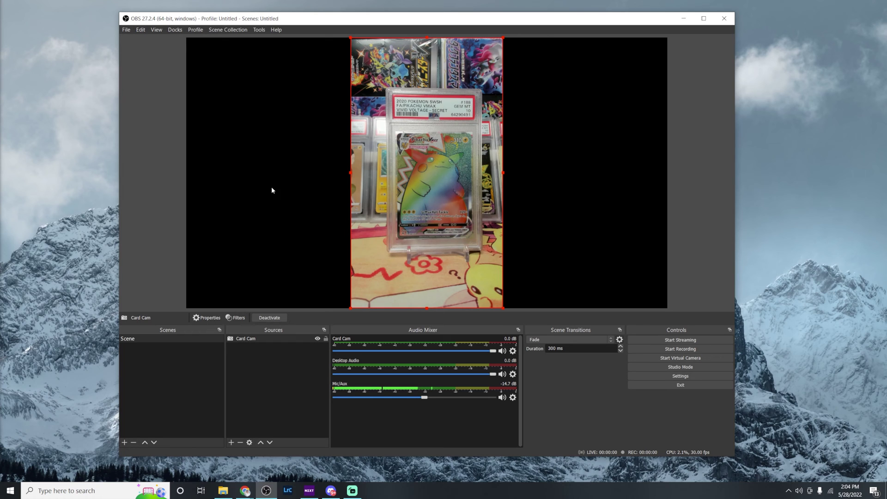
left_click(162, 158)
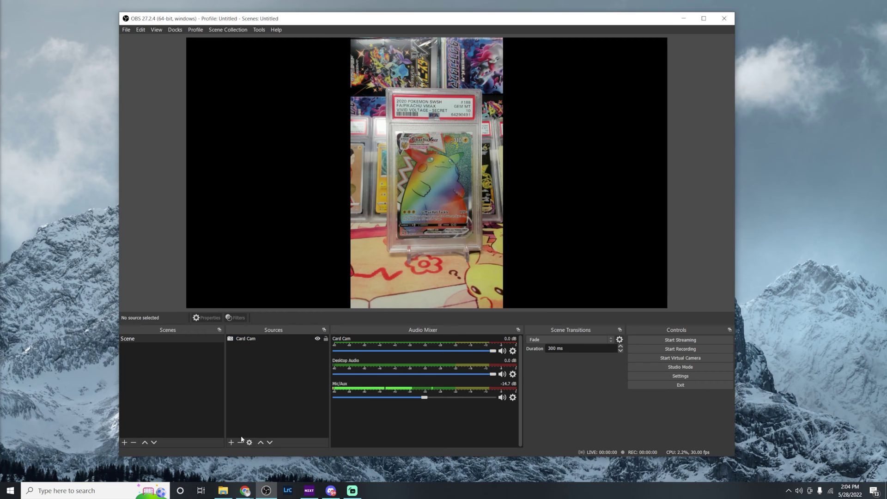
Add a 'Face Cam' video capture source using the Cam Link 4K camera
left_click(231, 443)
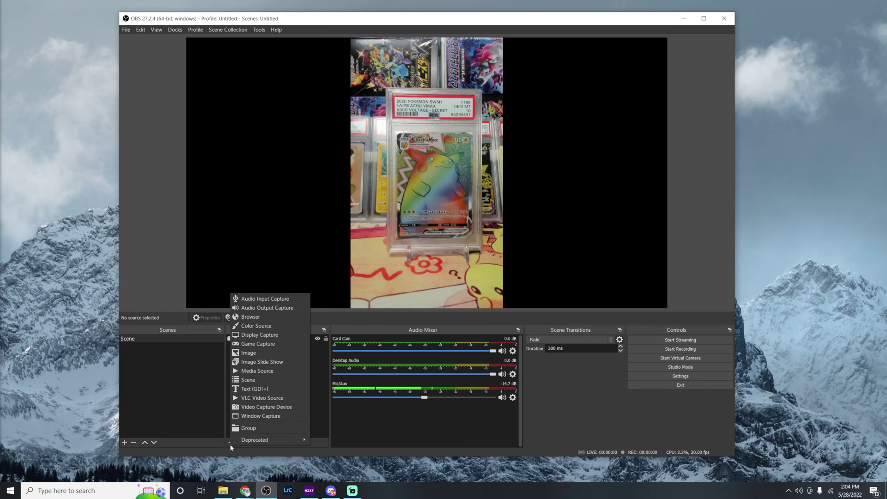
left_click(258, 409)
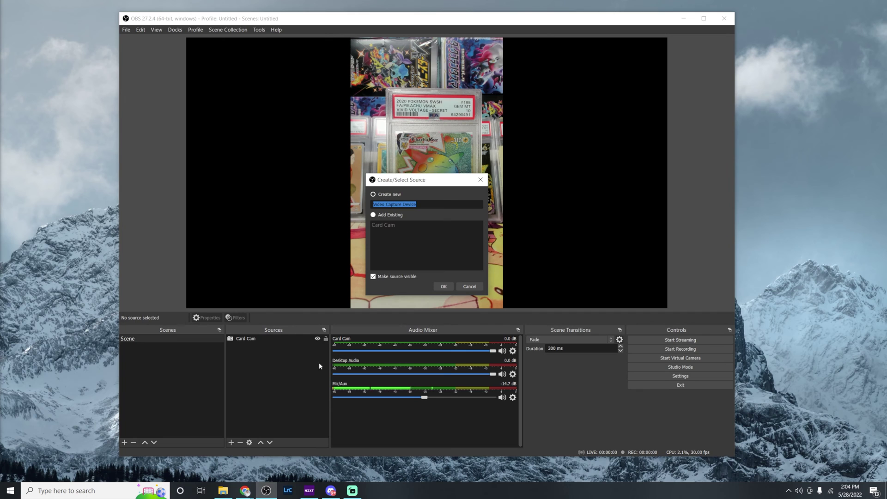
key("BackSpace")
type("Face Cam")
left_click(443, 286)
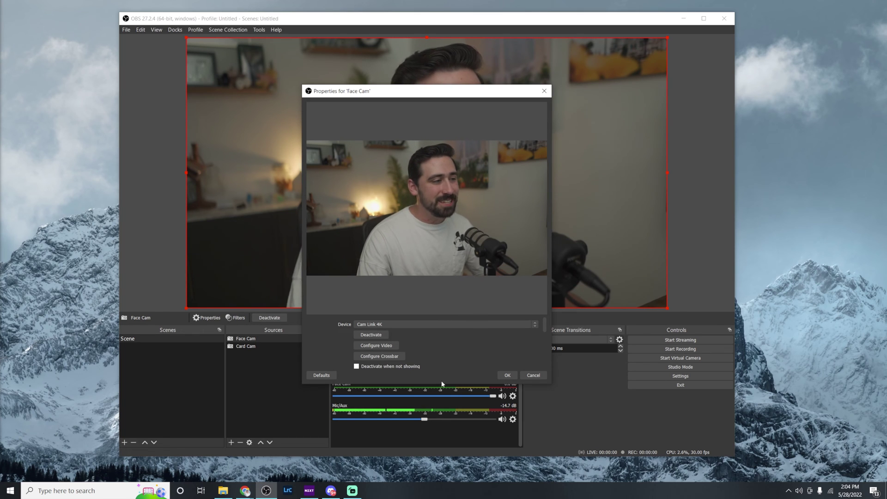
left_click(507, 375)
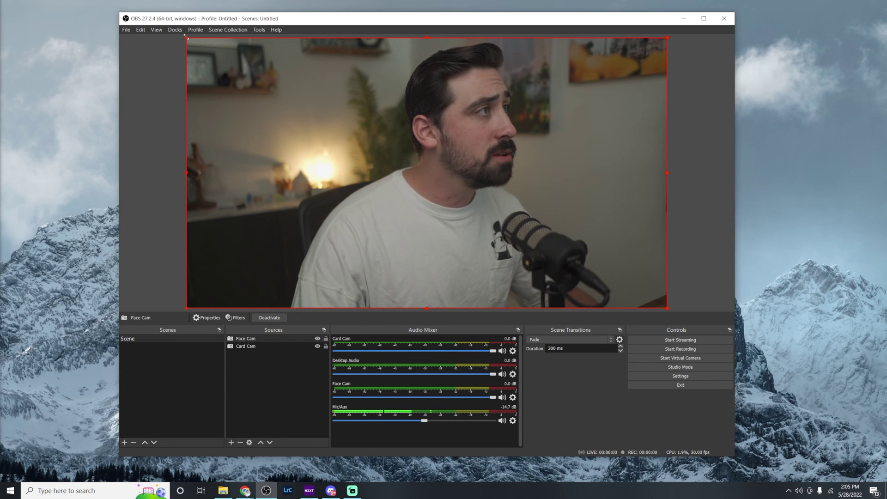
Shrink Face Cam, crop its left and right sides, and place it atop the card strip
left_click_drag(187, 36, 545, 238)
left_click_drag(602, 268, 437, 82)
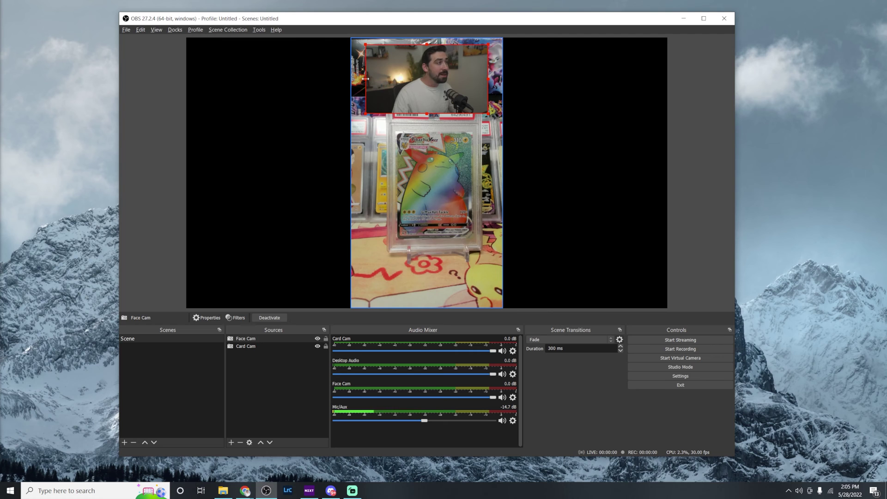
left_click_drag(366, 78, 391, 79)
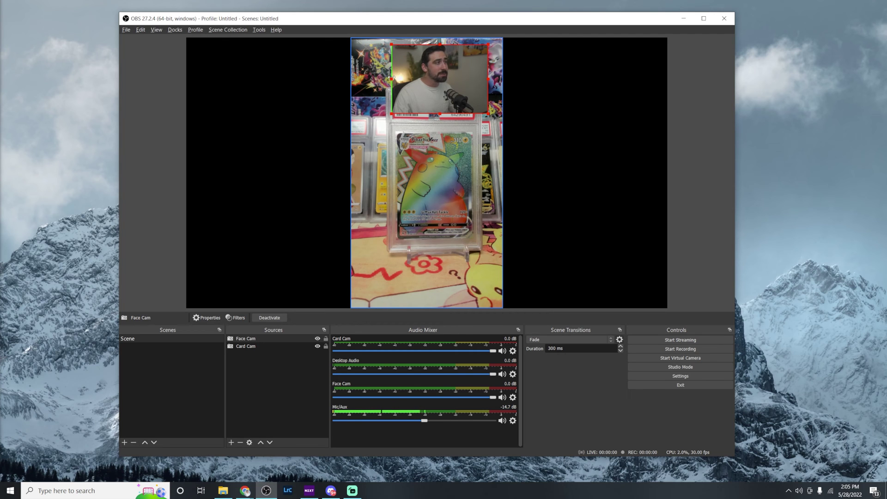
left_click_drag(488, 81, 467, 85)
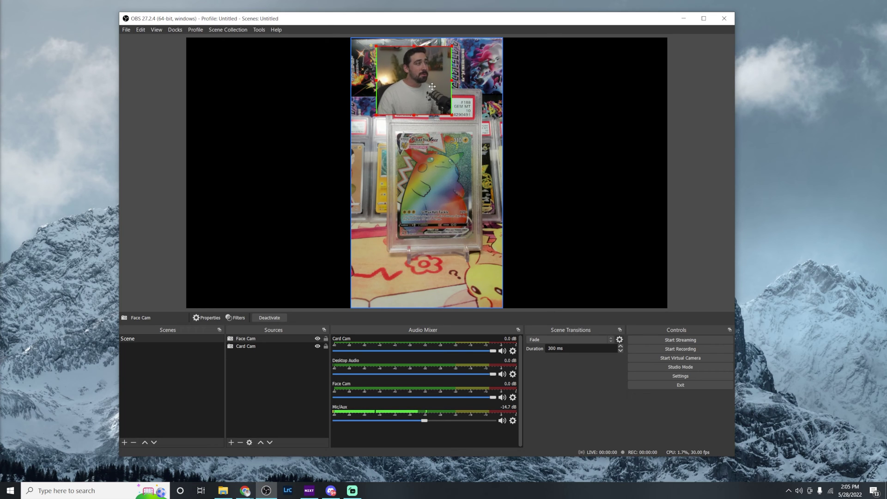
mouse_move(450, 85)
left_mouse_down()
mouse_move(428, 85)
mouse_move(416, 265)
mouse_move(444, 86)
left_mouse_up()
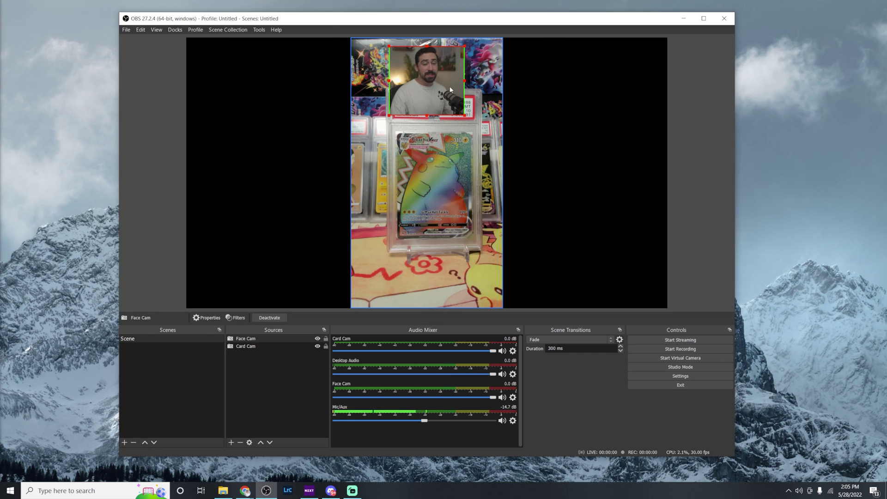
left_click(441, 167)
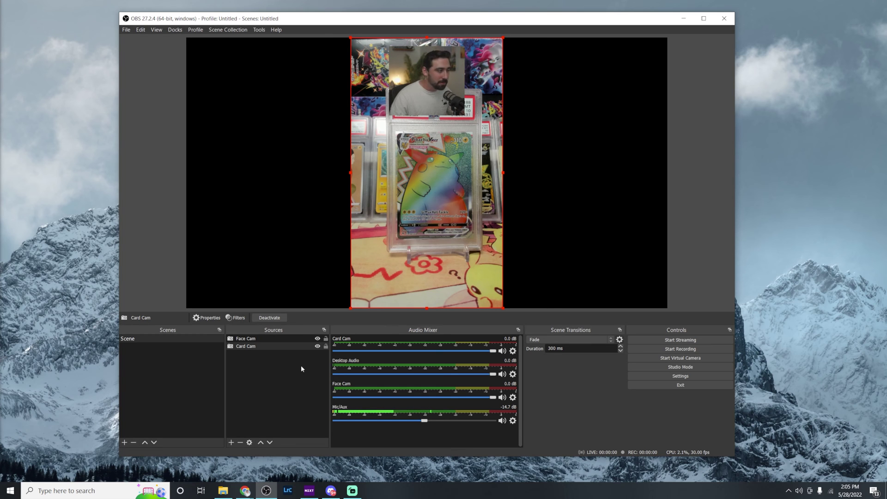
left_click(224, 490)
Add the iPhone 13 Pro overlay image to the scene and fit it to the canvas
left_click_drag(459, 11, 821, 104)
left_click_drag(590, 203, 318, 181)
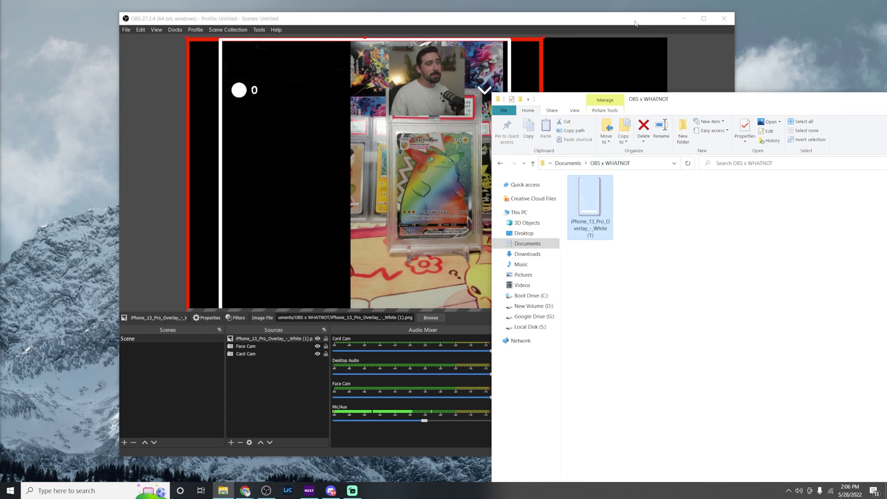
left_click(505, 22)
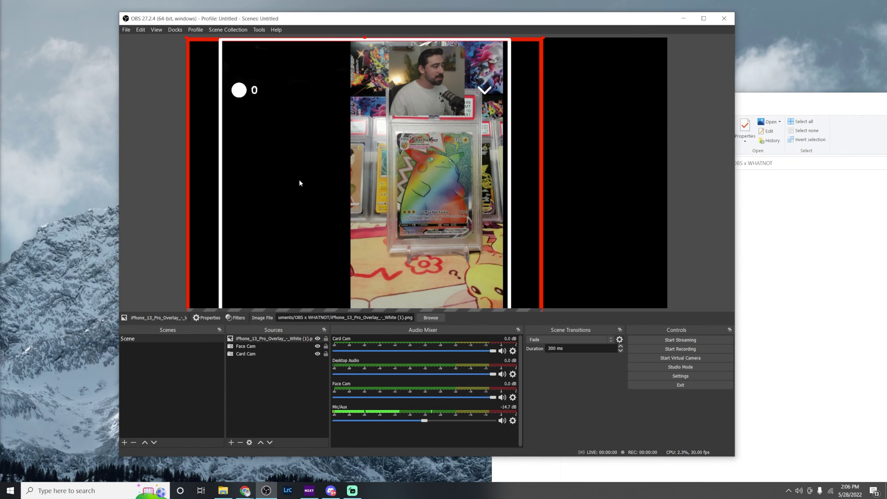
right_click(335, 154)
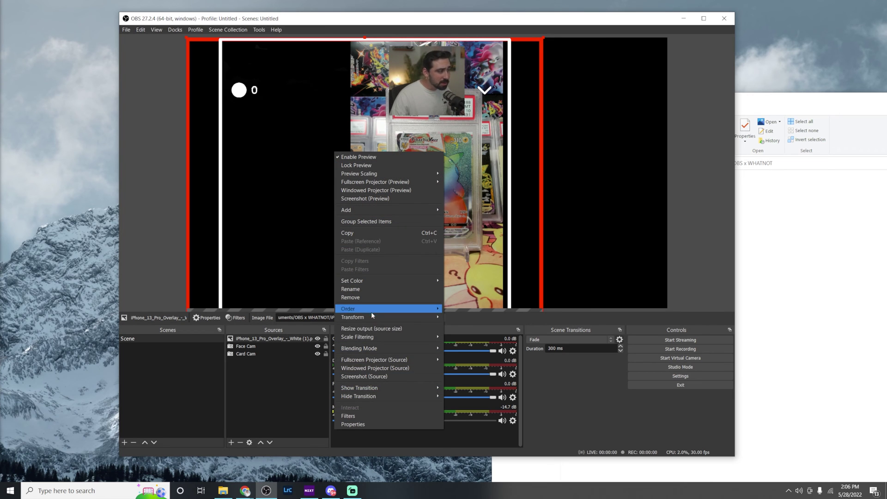
mouse_move(379, 316)
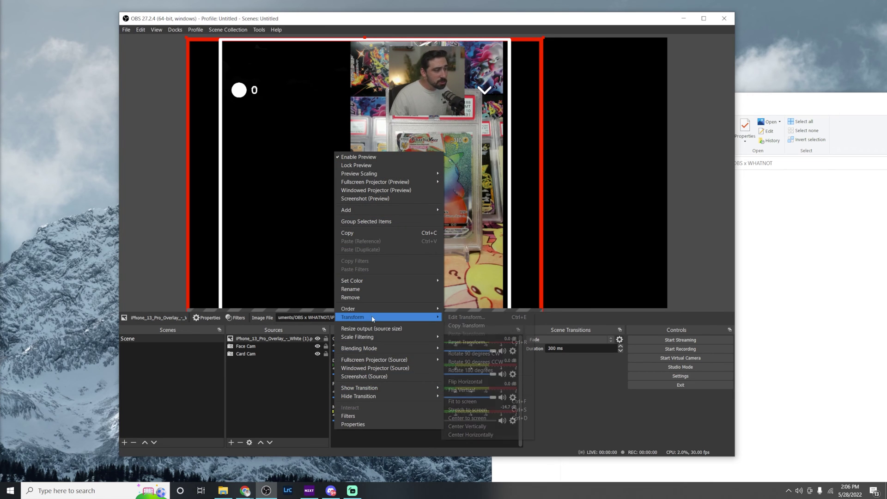
left_click(459, 400)
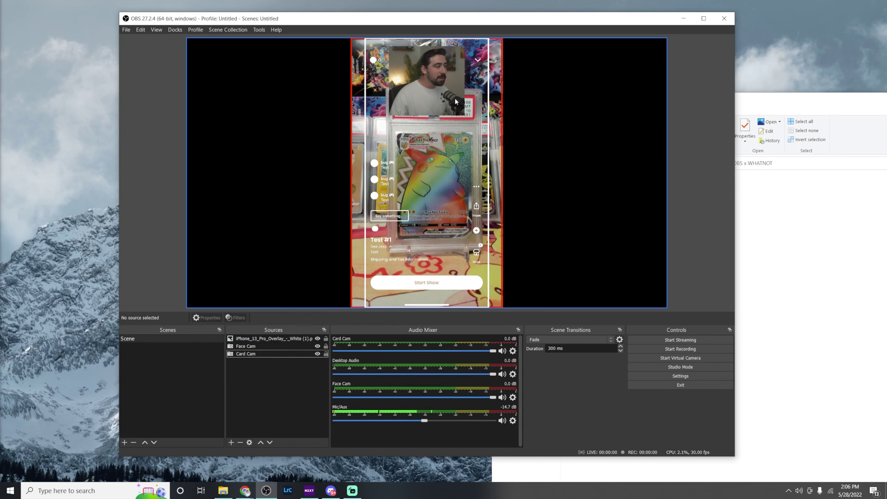
mouse_move(440, 86)
left_mouse_down()
mouse_move(424, 90)
mouse_move(439, 88)
left_mouse_up()
left_click(439, 88)
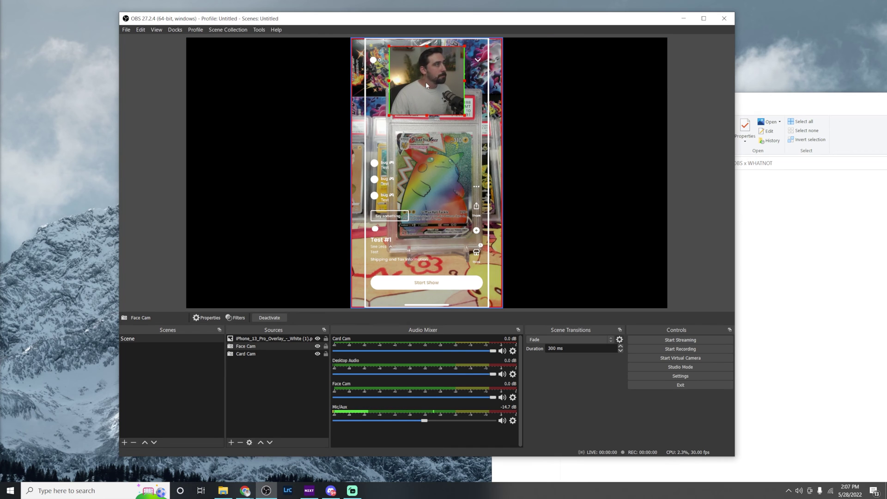
Undo the stray overlay move and lock the phone overlay in place
left_click_drag(433, 87, 434, 87)
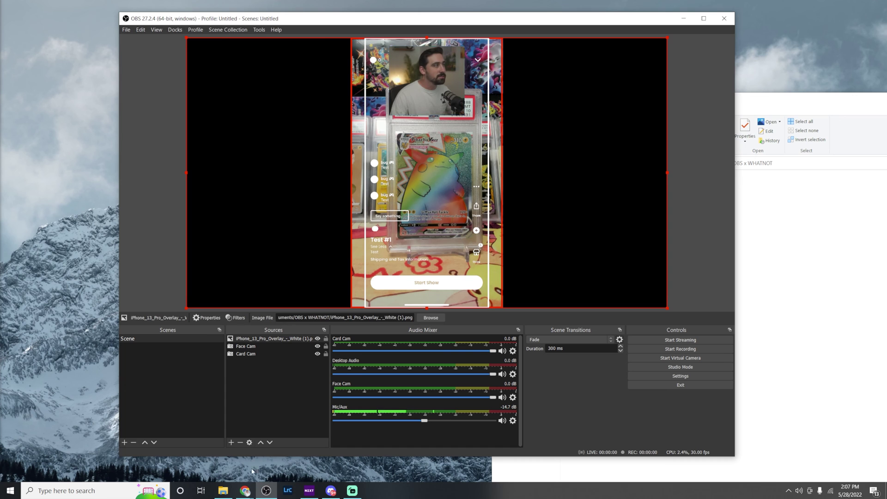
left_click(265, 345)
left_click_drag(448, 210, 444, 192)
key("ctrl+z")
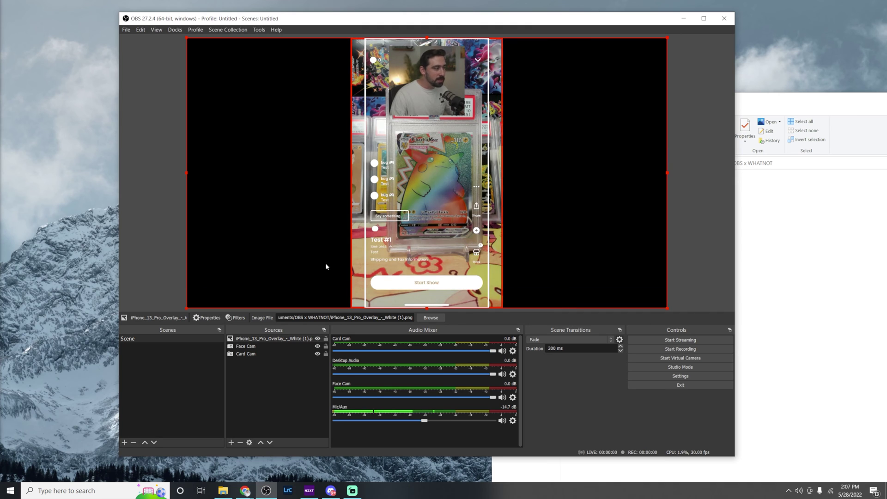
left_click(325, 339)
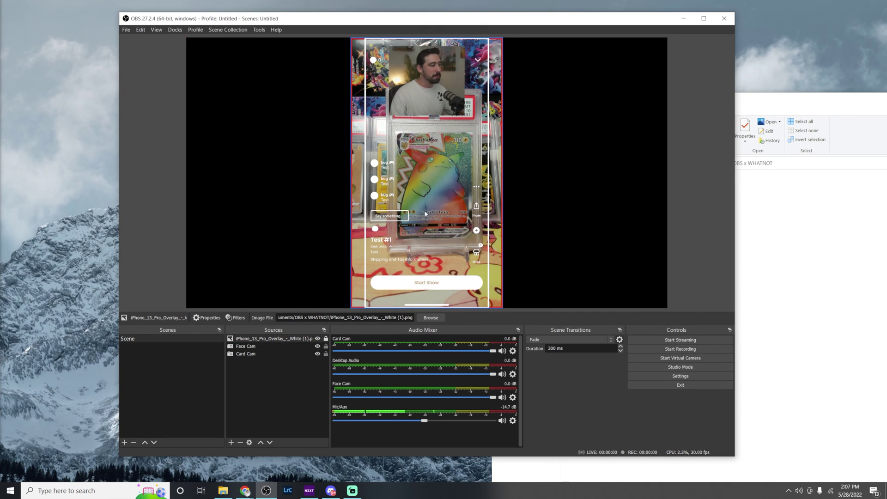
Re-centre the Card Cam feed behind the overlay, then deselect it
left_click(277, 354)
mouse_move(451, 178)
left_mouse_down()
mouse_move(373, 178)
mouse_move(451, 177)
left_mouse_up()
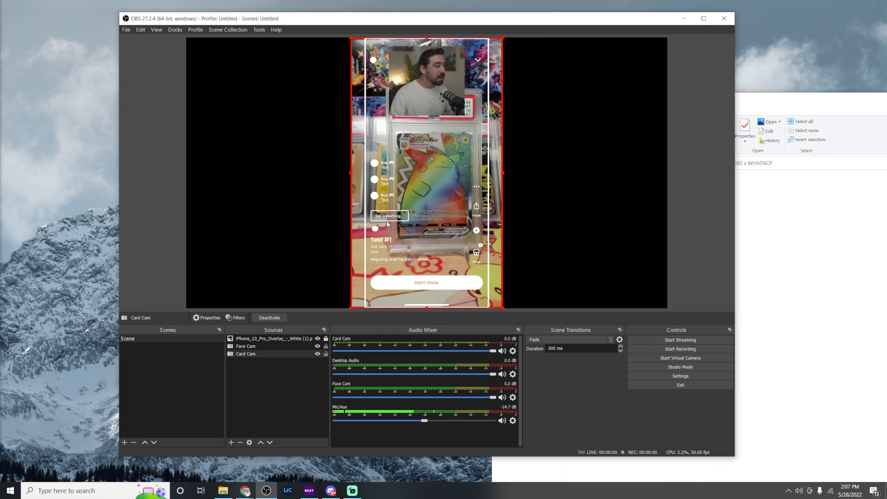
mouse_move(397, 176)
left_mouse_down()
mouse_move(381, 177)
mouse_move(396, 177)
left_mouse_up()
left_click(256, 346)
left_click(259, 354)
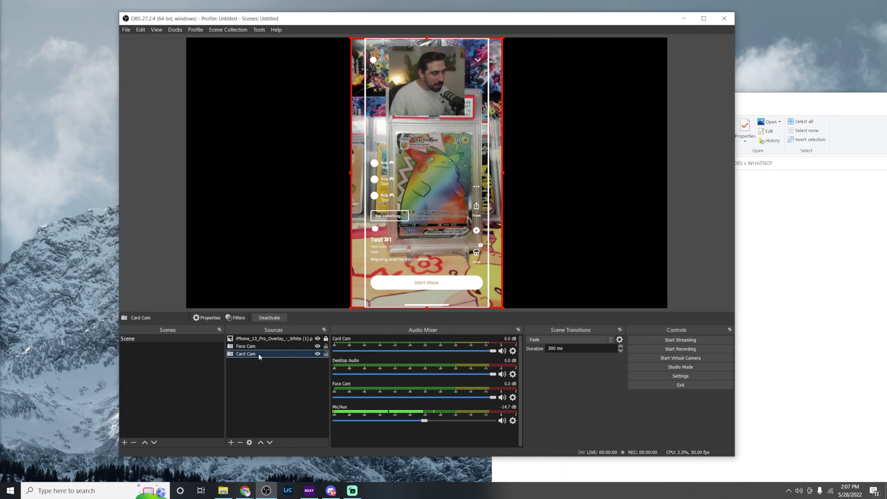
left_click_drag(428, 155, 432, 176)
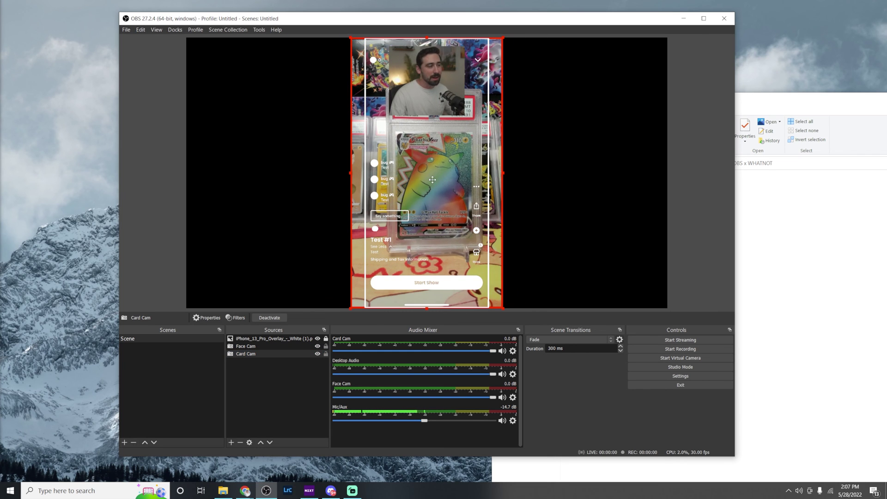
left_click(268, 373)
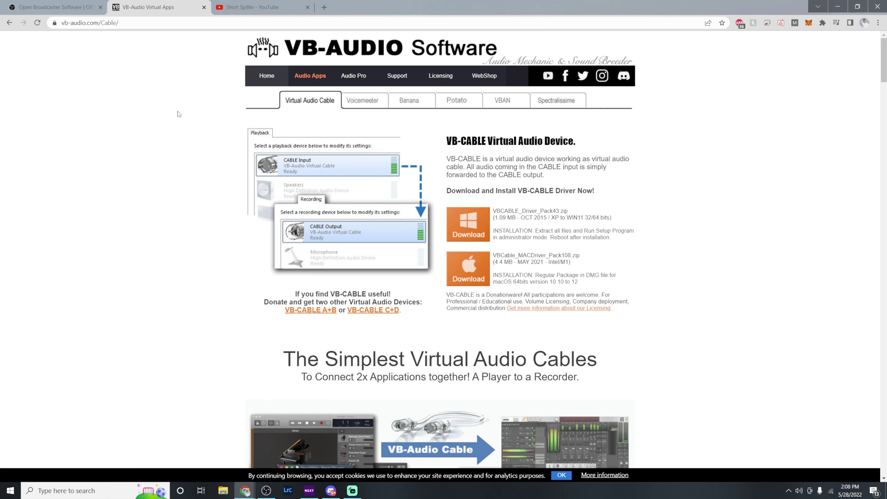
left_click(838, 6)
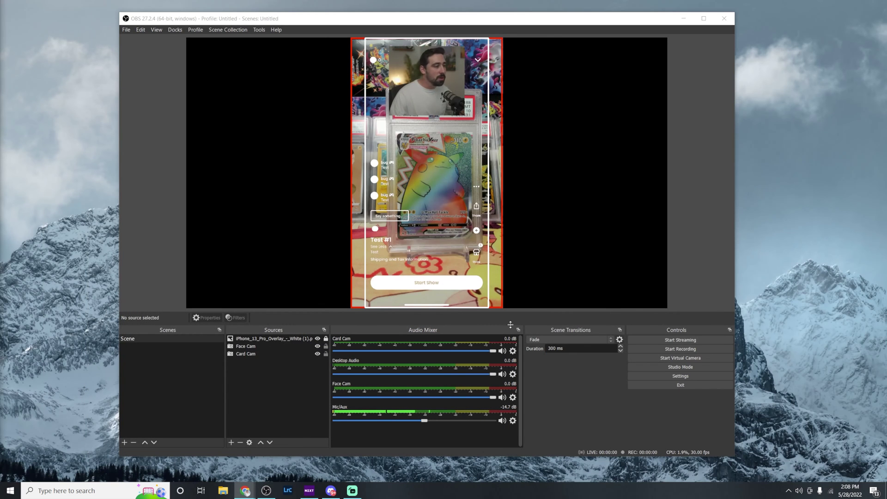
In Audio settings, keep Desktop Audio on Default and the mic on Chat Mic (3- TC-Helicon GoXLR Mini)
left_click(677, 376)
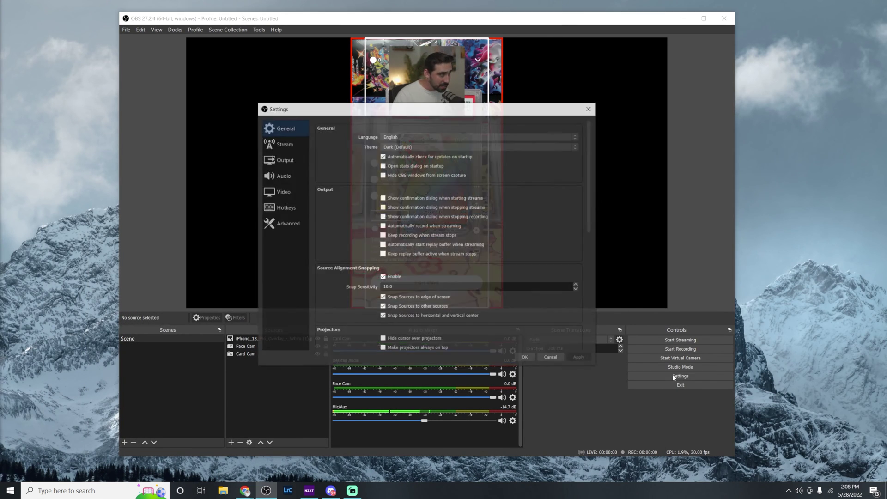
left_click(283, 177)
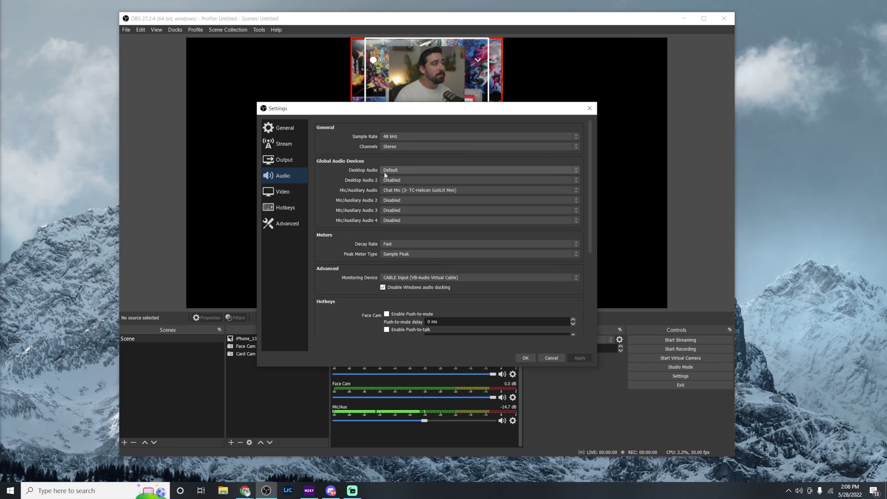
left_click(398, 171)
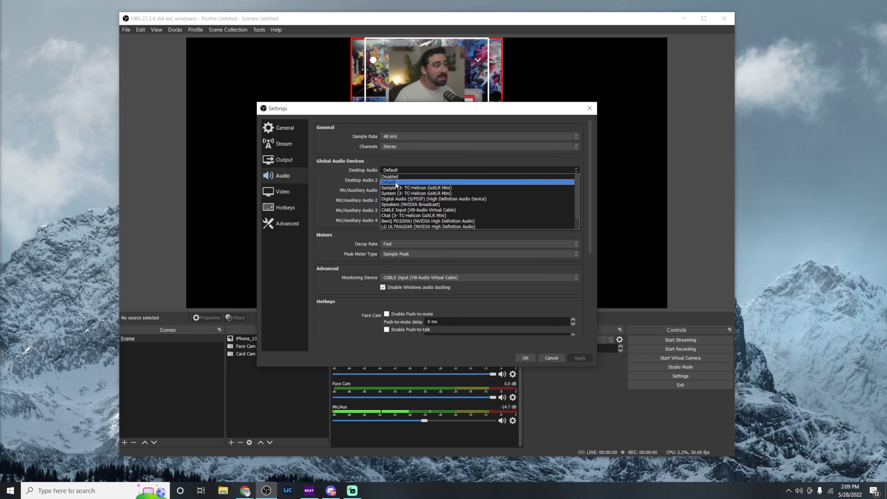
left_click(395, 182)
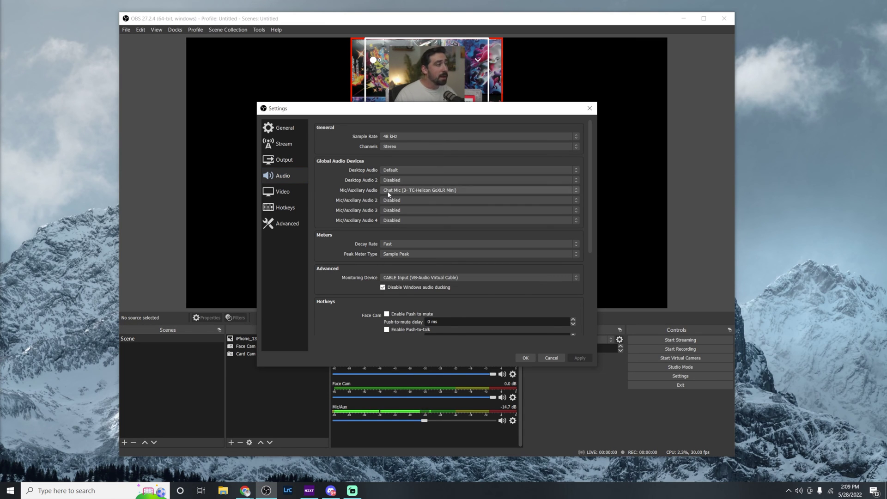
left_click(401, 191)
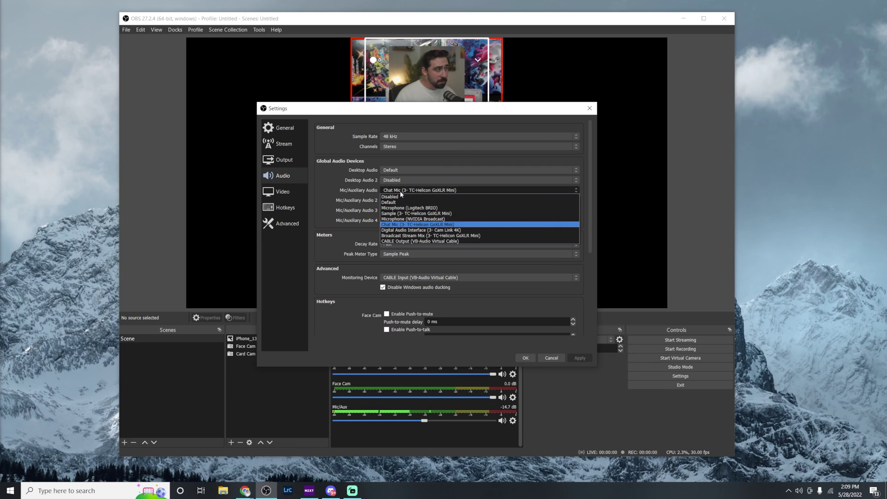
left_click(404, 225)
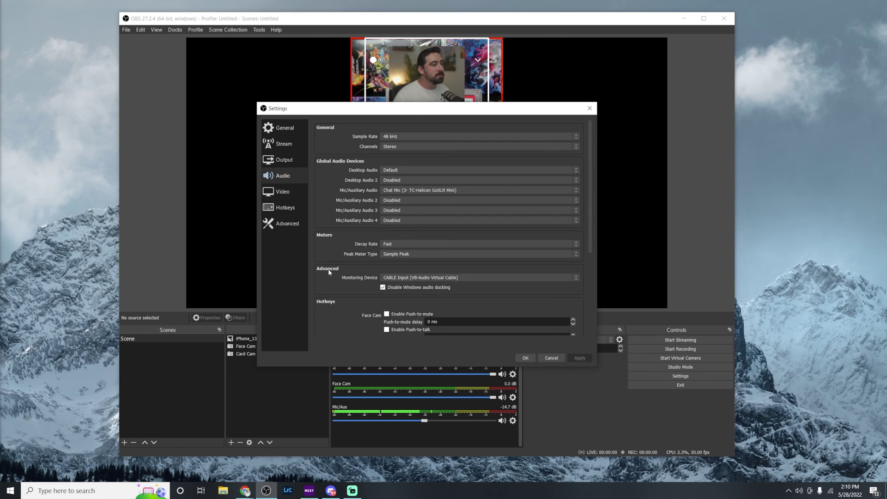
Set the Monitoring Device to CABLE Input (VB-Audio Virtual Cable), apply, and close Settings
left_click(396, 278)
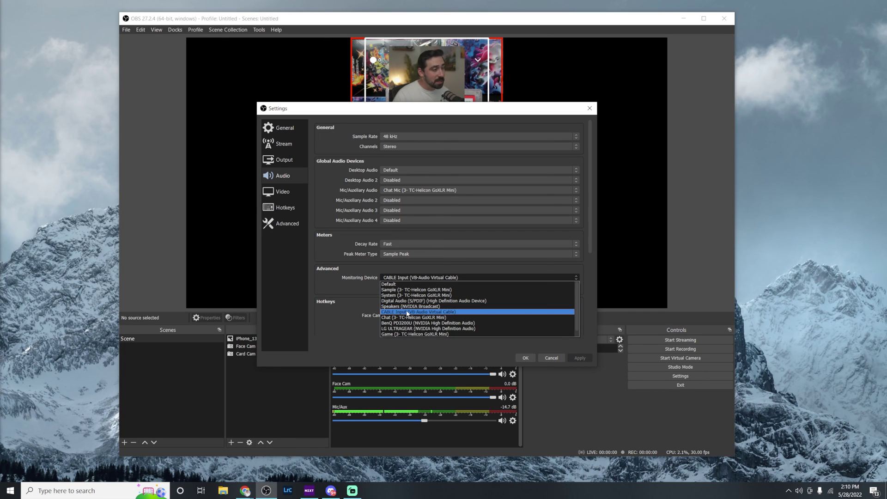
left_click(406, 284)
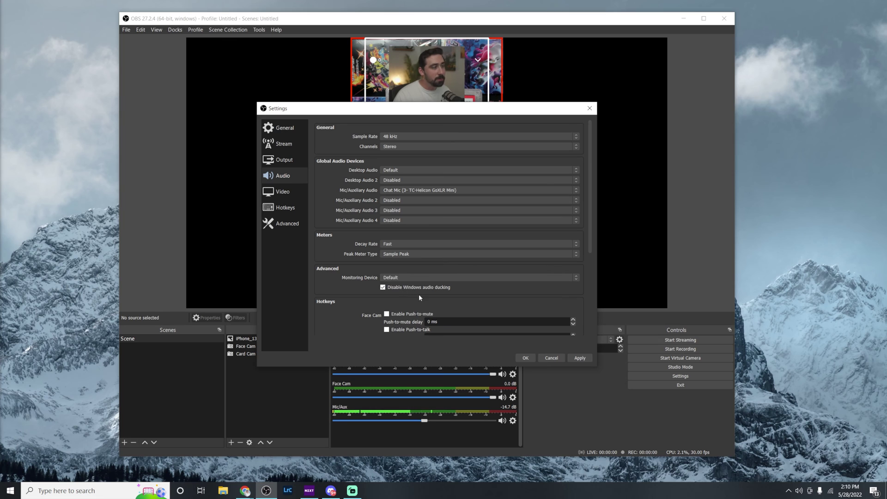
left_click(398, 279)
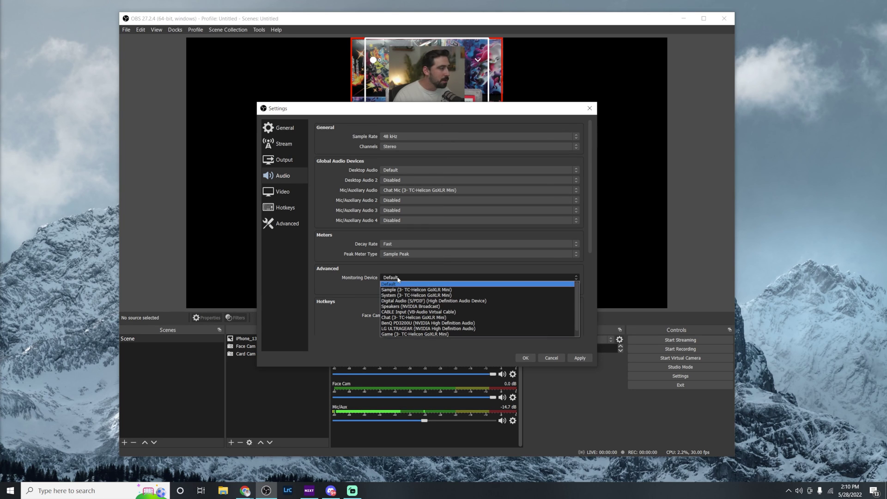
left_click(401, 312)
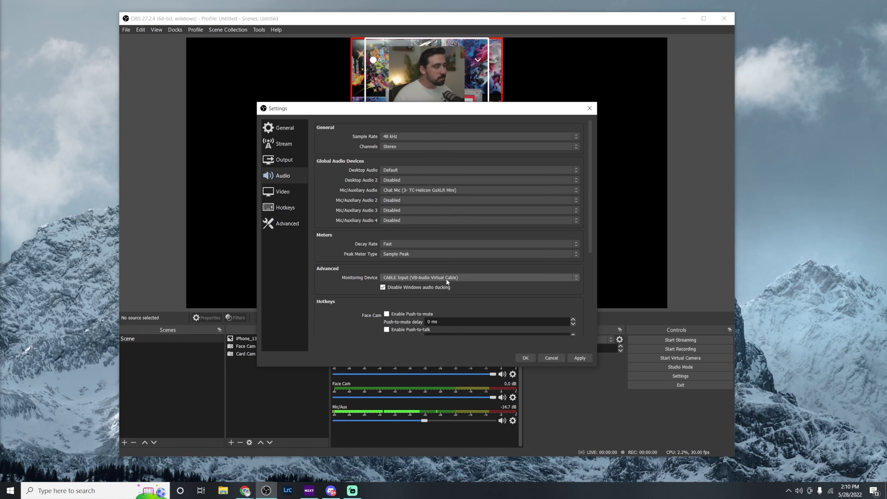
left_click(578, 358)
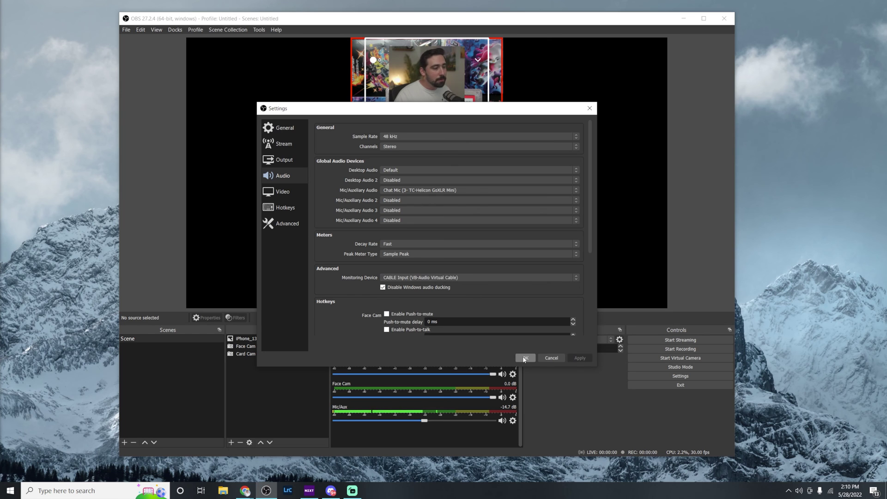
left_click(525, 358)
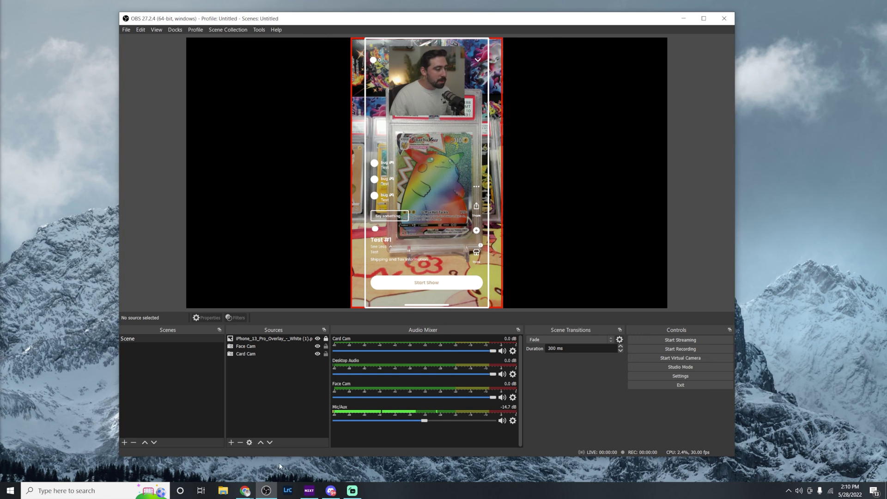
mouse_move(245, 489)
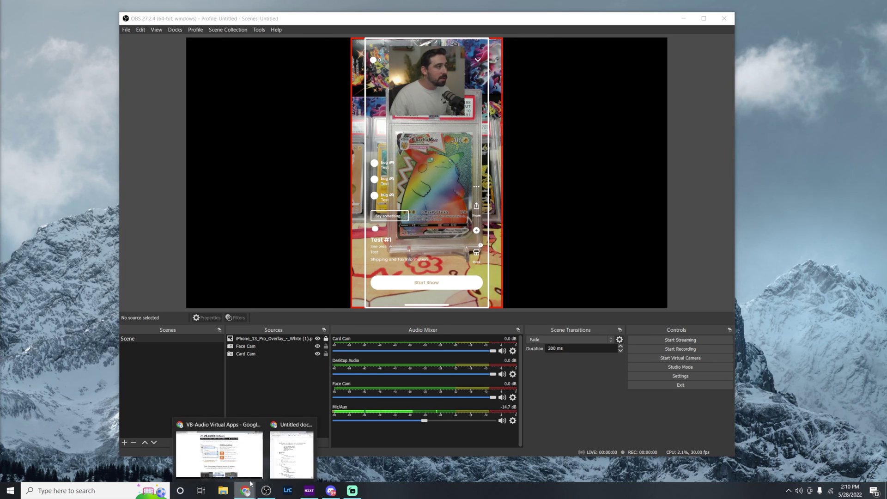
left_click(244, 455)
left_click(252, 7)
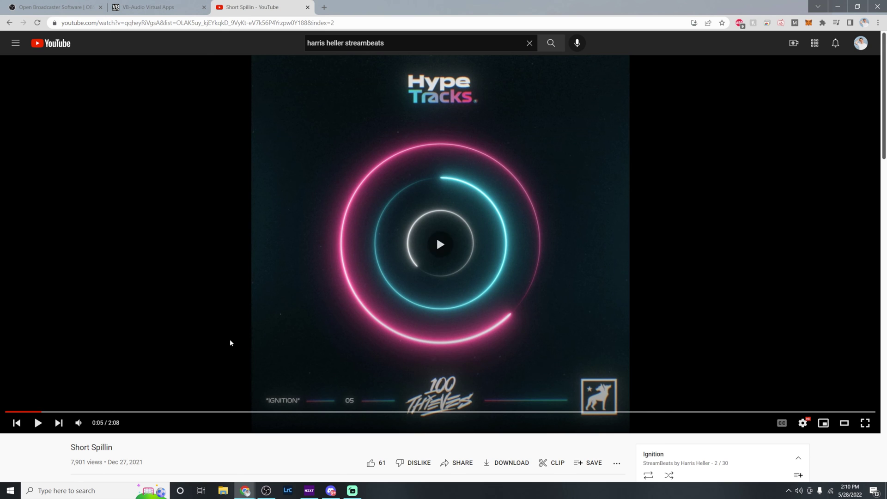
left_click(838, 7)
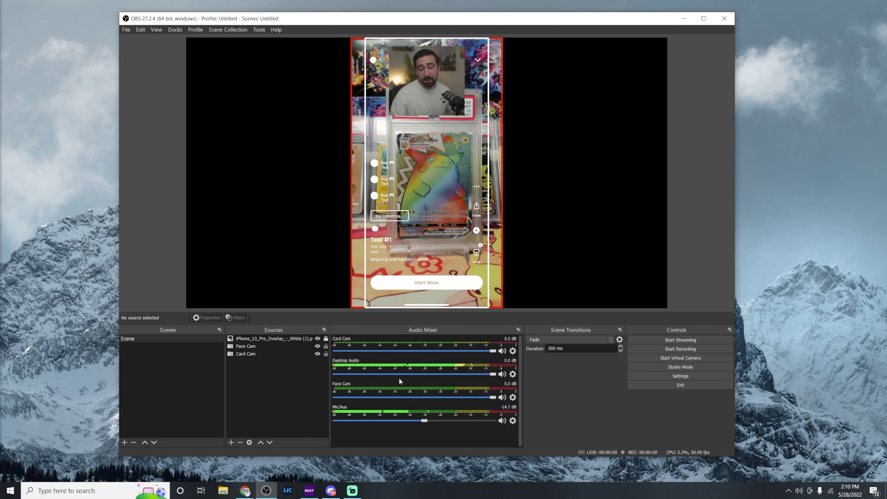
left_click(502, 397)
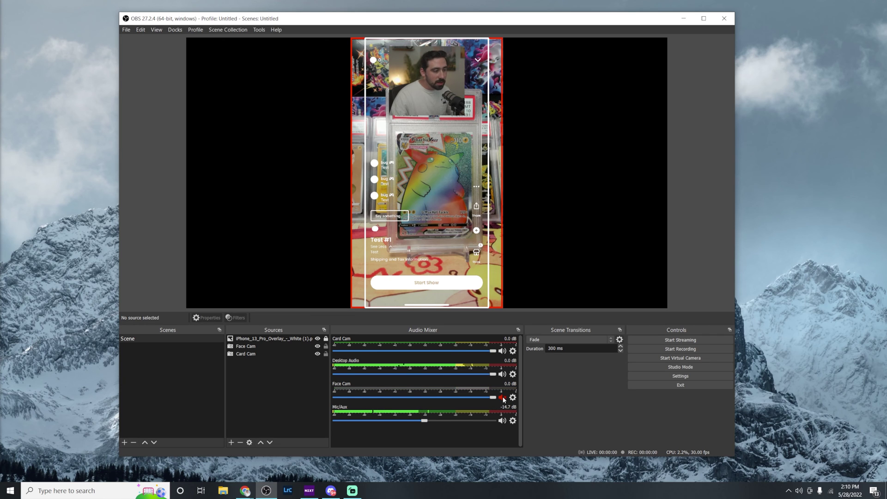
left_click(502, 351)
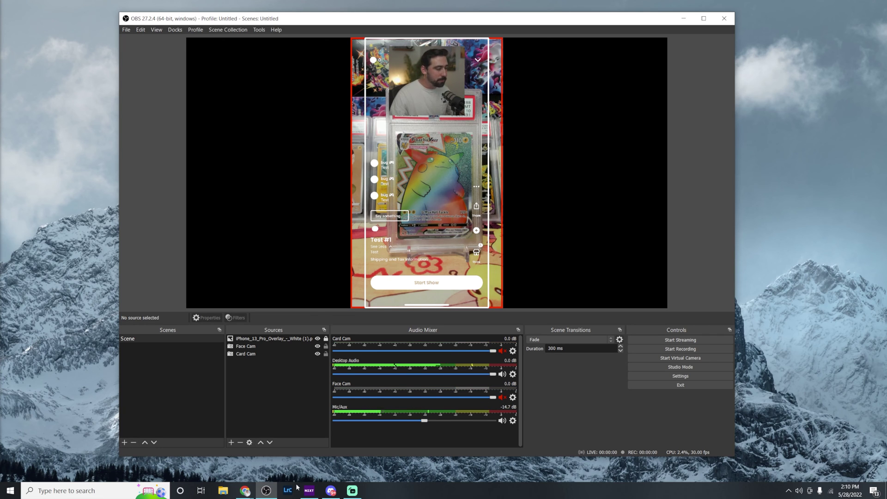
mouse_move(244, 490)
key("XF86AudioPlay")
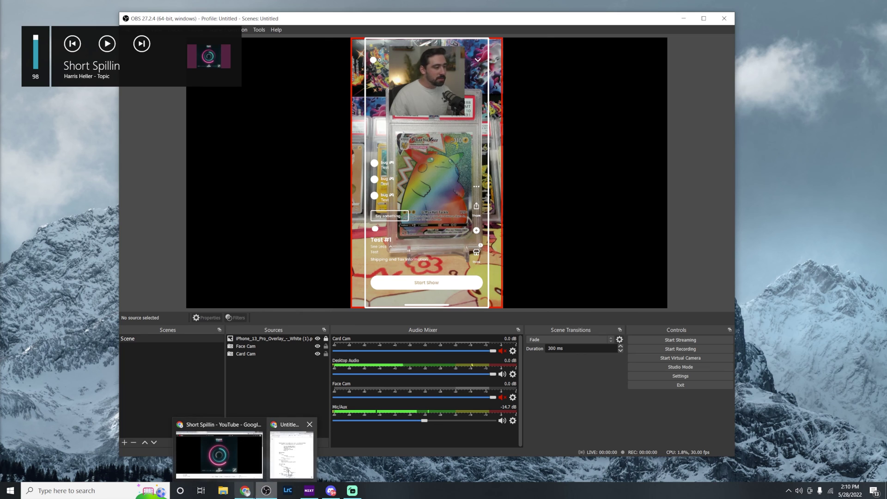
right_click(445, 433)
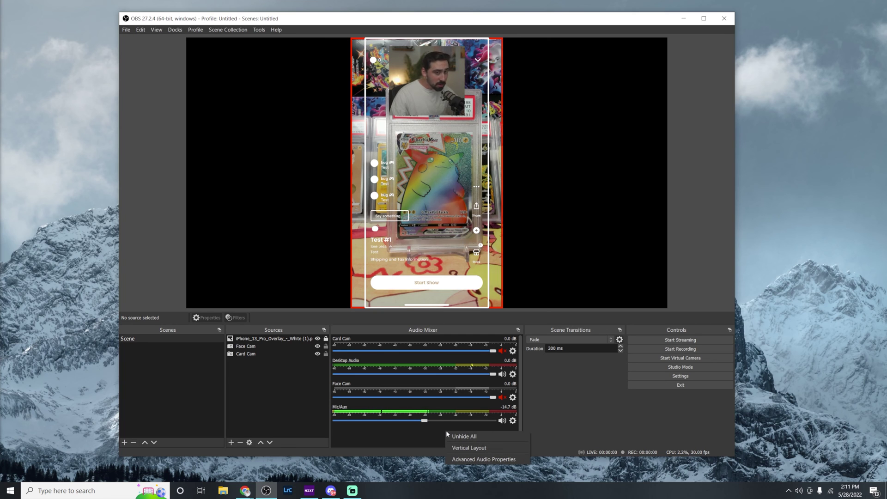
In Advanced Audio Properties, set Mic/Aux monitoring to Monitor and Output
left_click(462, 458)
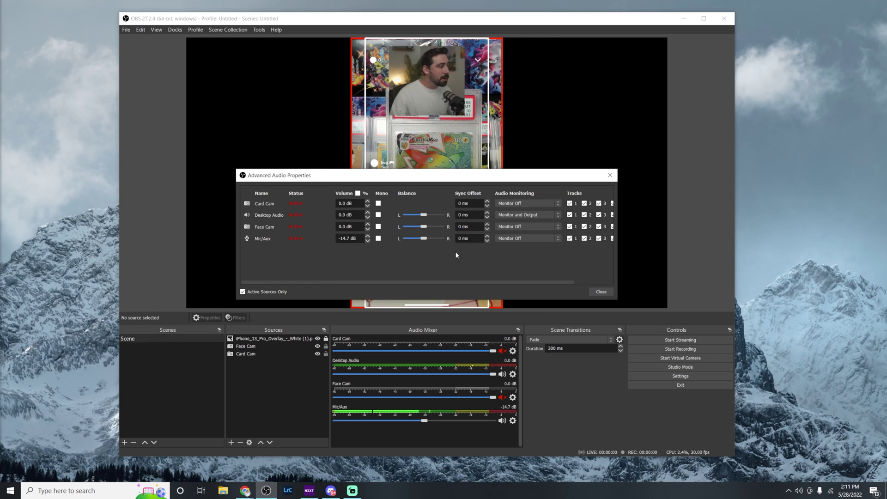
left_click(520, 238)
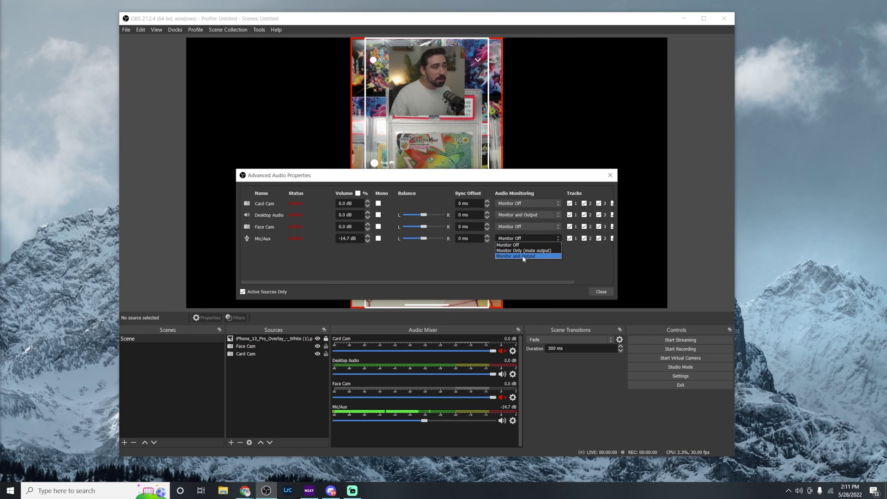
left_click(523, 256)
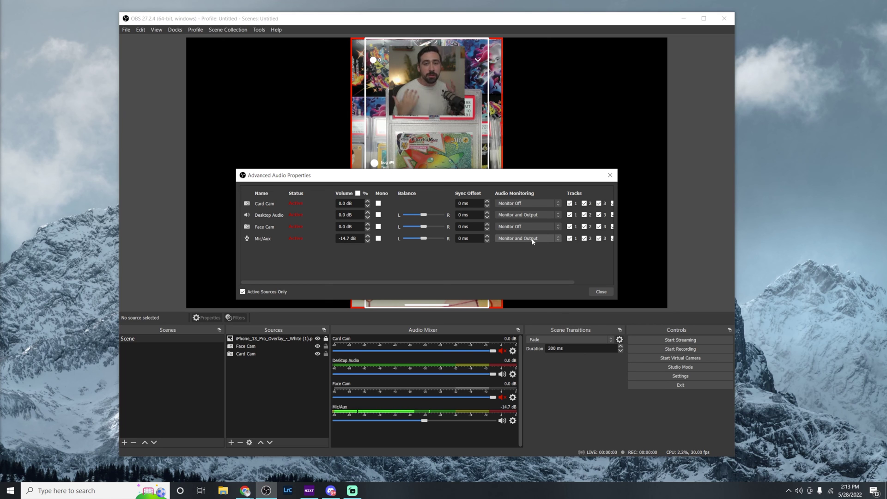
left_click(601, 292)
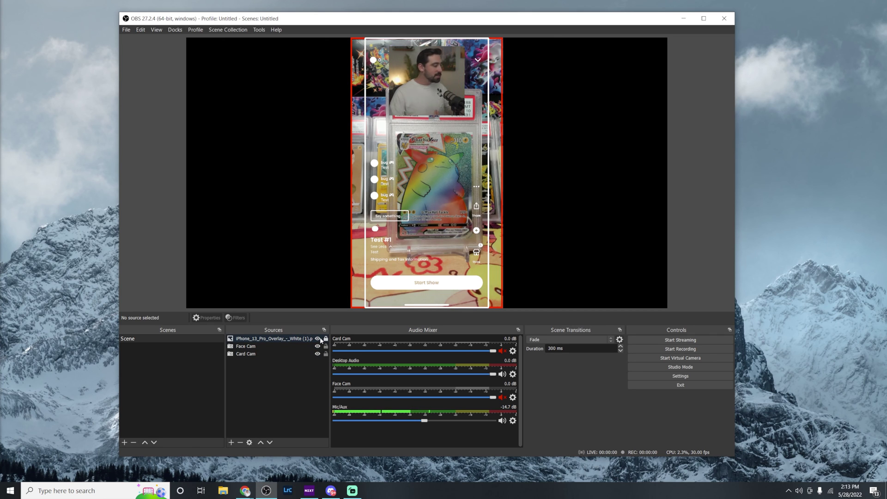
Pause the music and hide the phone-frame overlay in the scene
key("XF86AudioPlay")
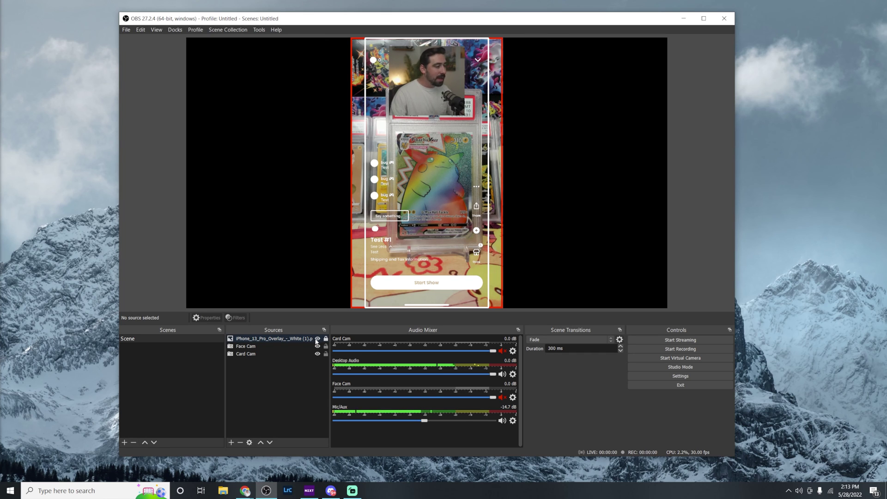
key("XF86AudioPlay")
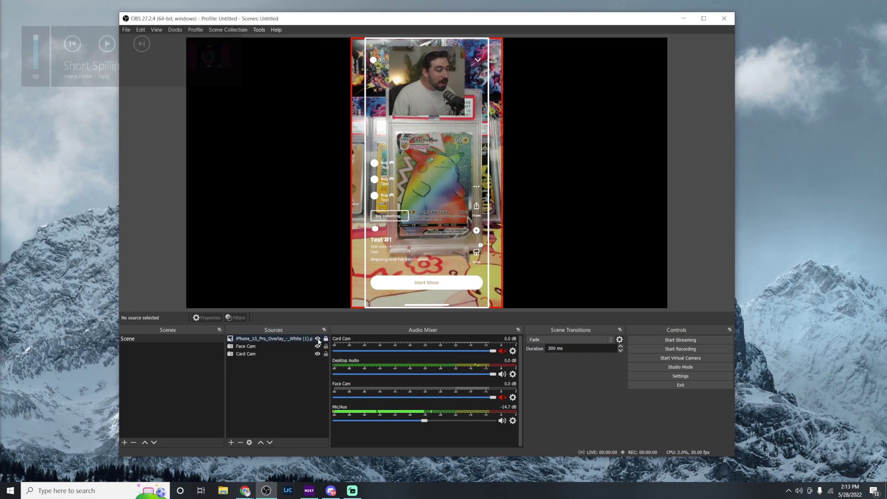
left_click(317, 340)
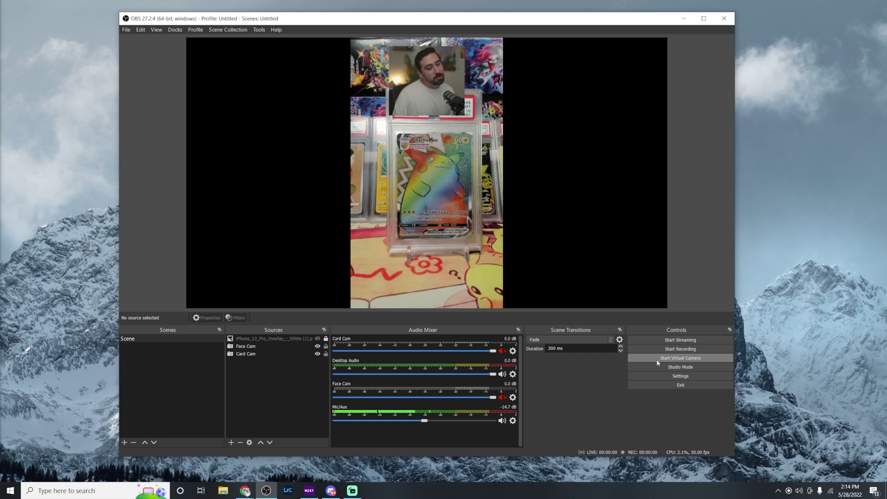
Start the OBS Virtual Camera and bring up the Whatnot livestreams page in Chrome
left_click(654, 363)
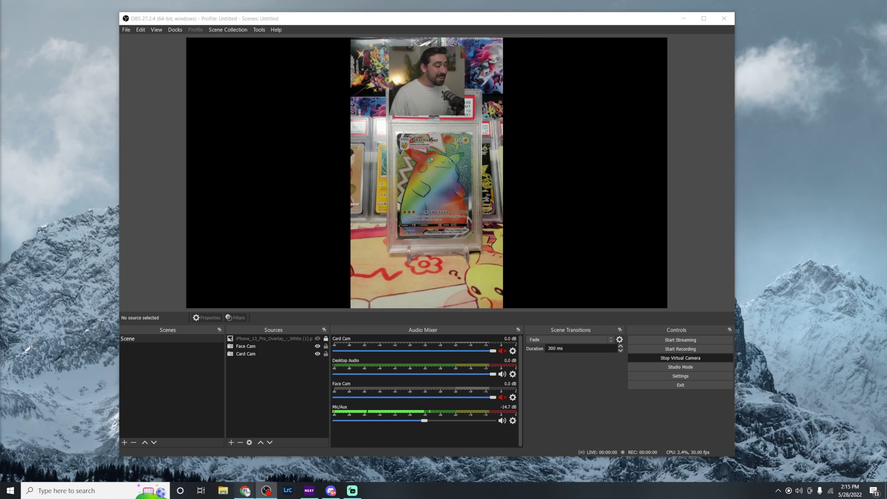
mouse_move(245, 489)
left_click(220, 448)
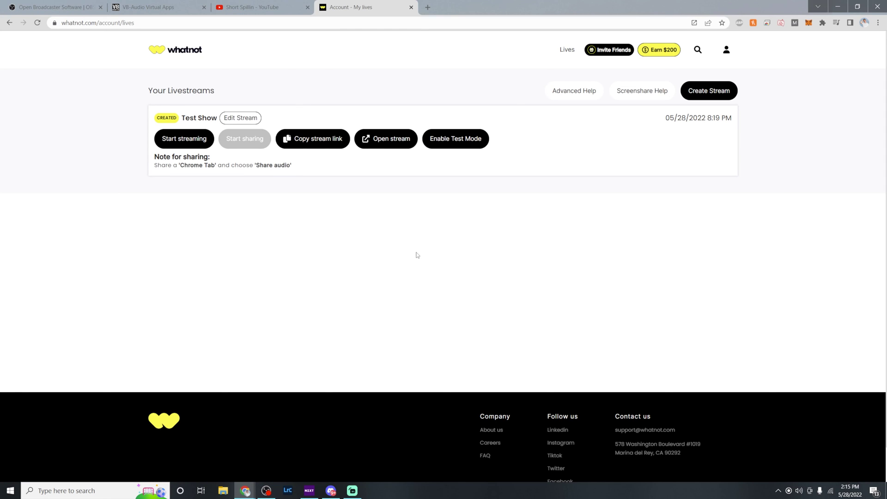
Enable test mode for the Test Show stream and open its stream settings
left_click(464, 143)
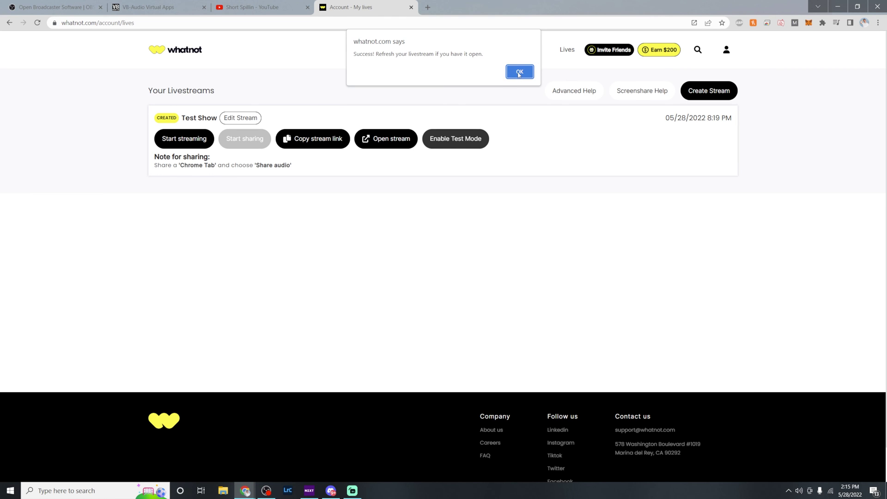
left_click(519, 72)
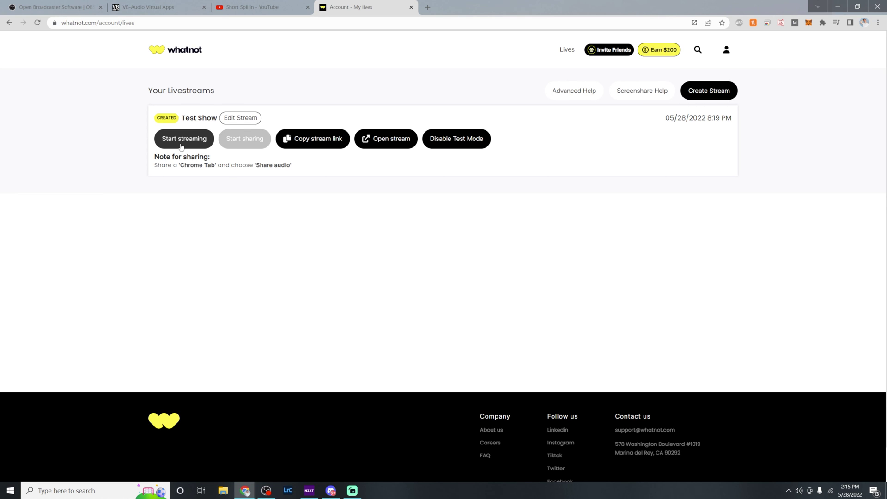
left_click(182, 146)
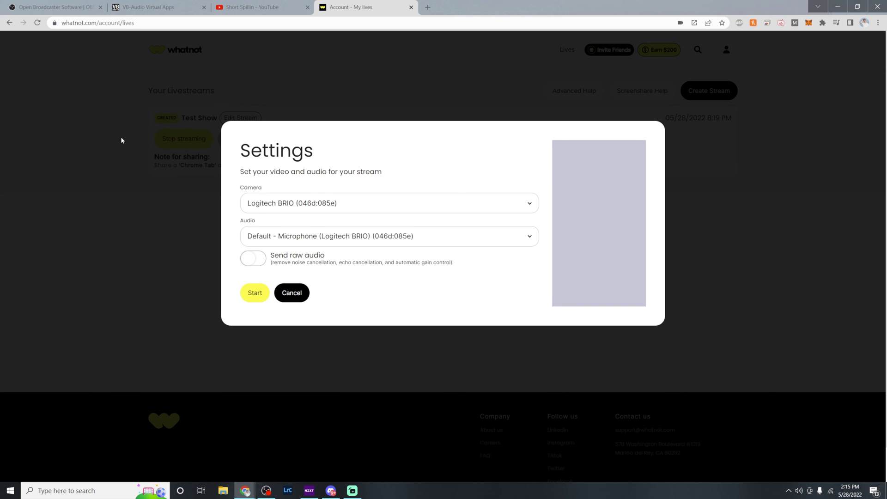
Start Test Show using OBS Virtual Camera and CABLE Output audio with raw audio on
left_click(337, 206)
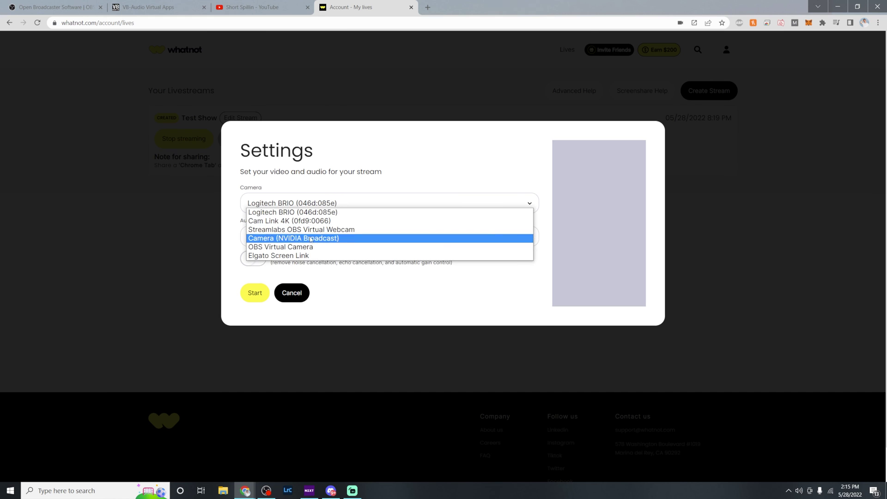
left_click(323, 247)
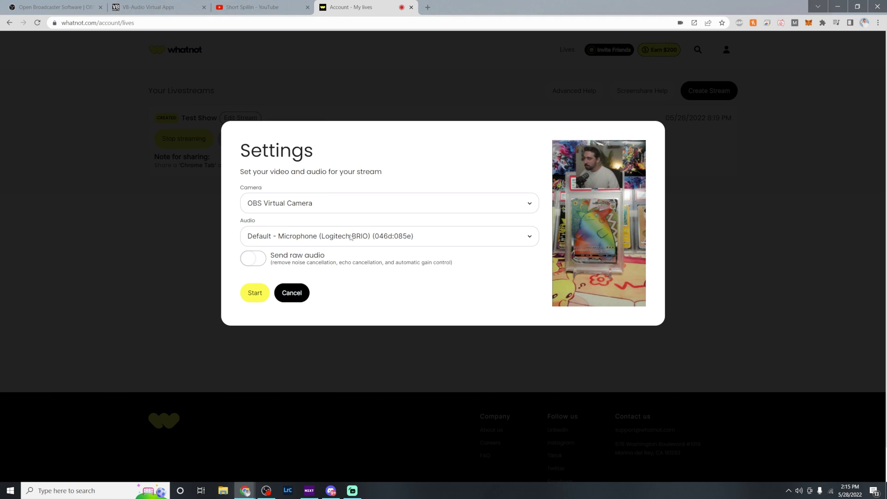
left_click(355, 238)
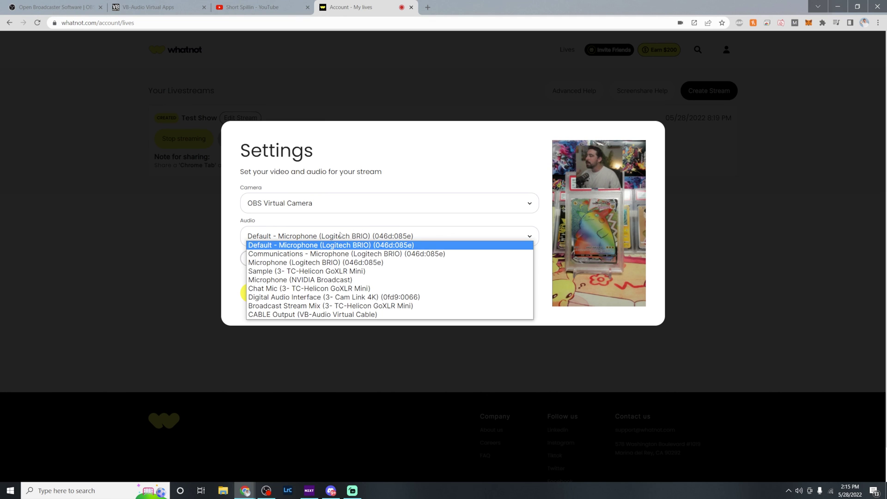
left_click(326, 315)
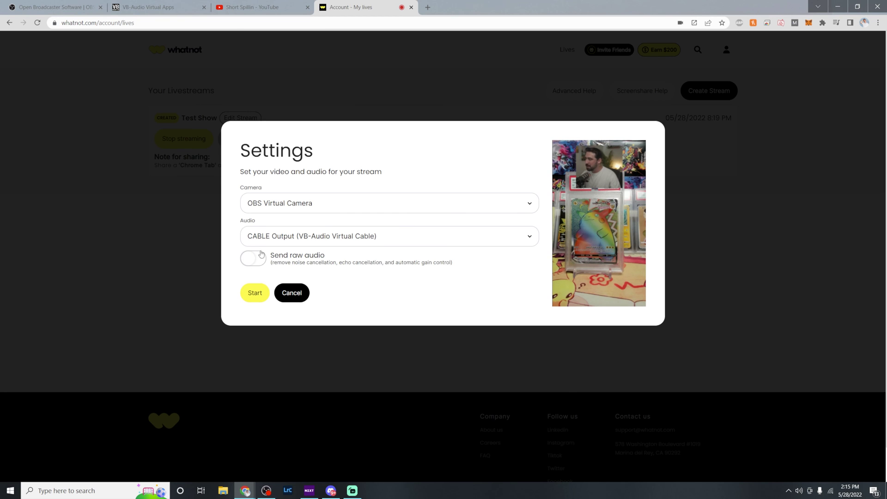
left_click(249, 260)
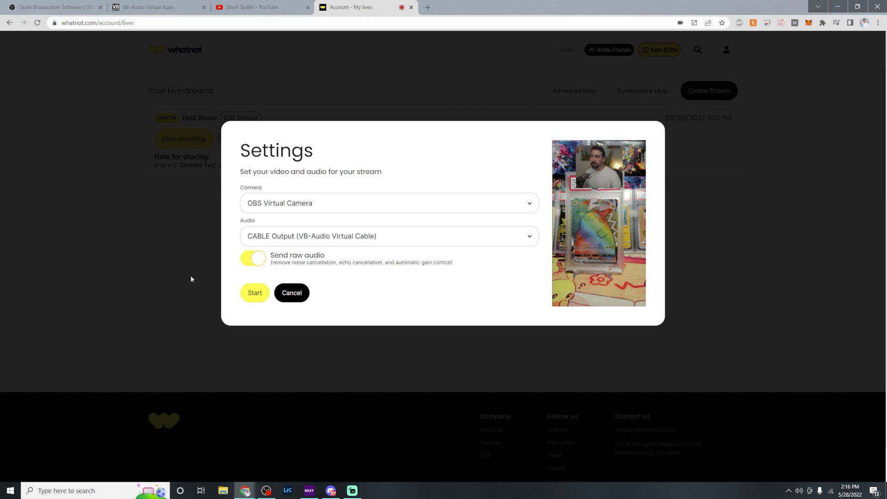
left_click(254, 293)
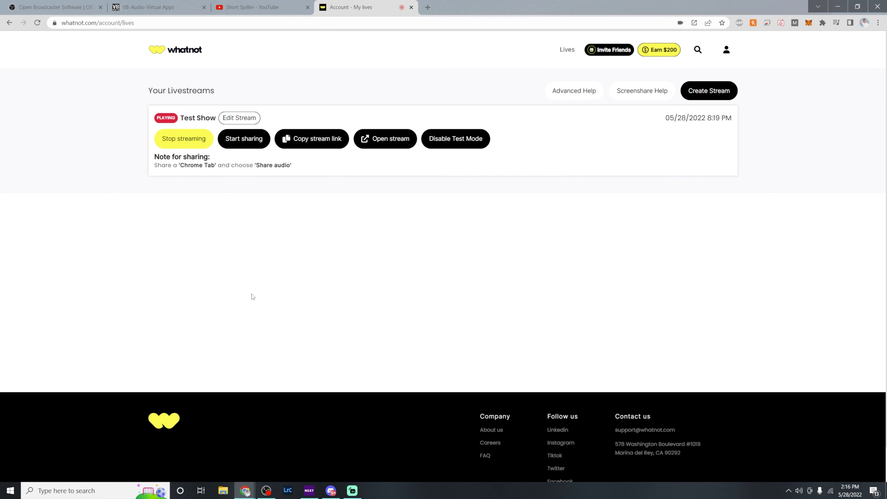
left_click(376, 143)
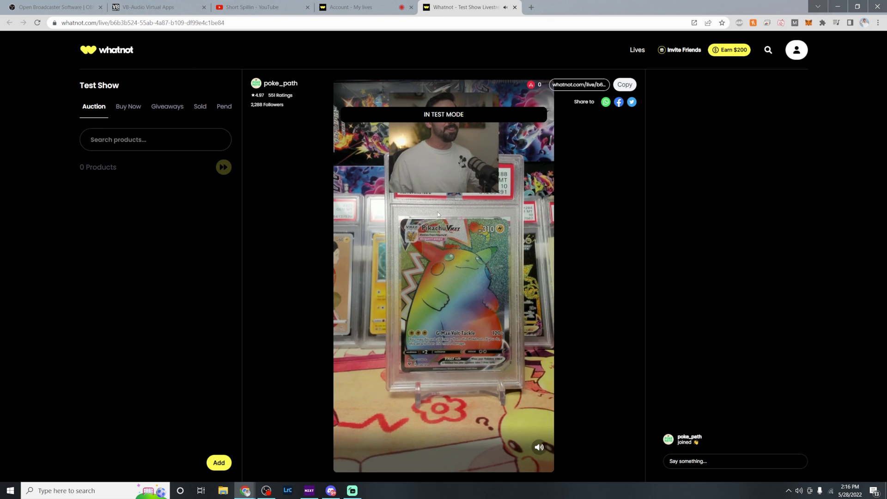
Mute the Test Show live player and return to OBS
left_click(539, 447)
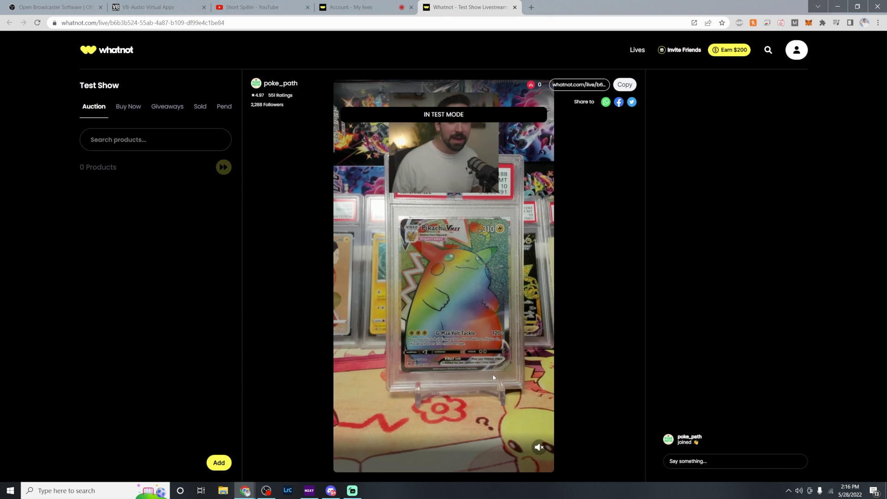
left_click(266, 491)
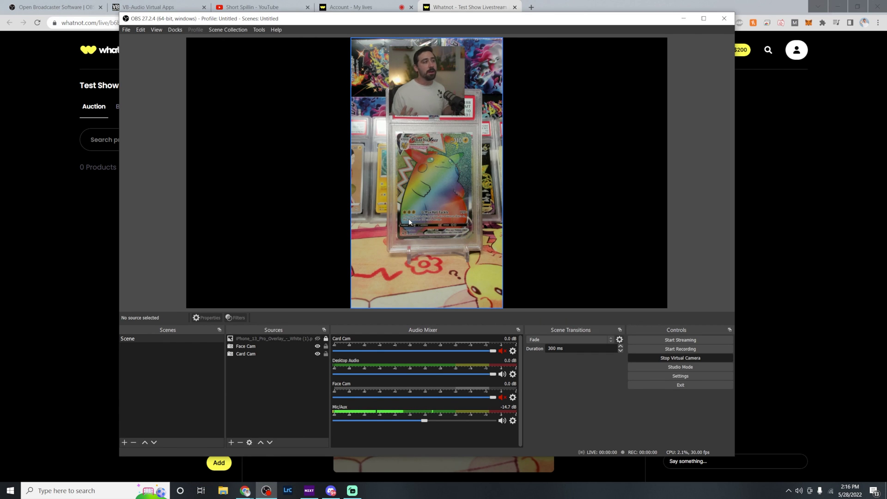